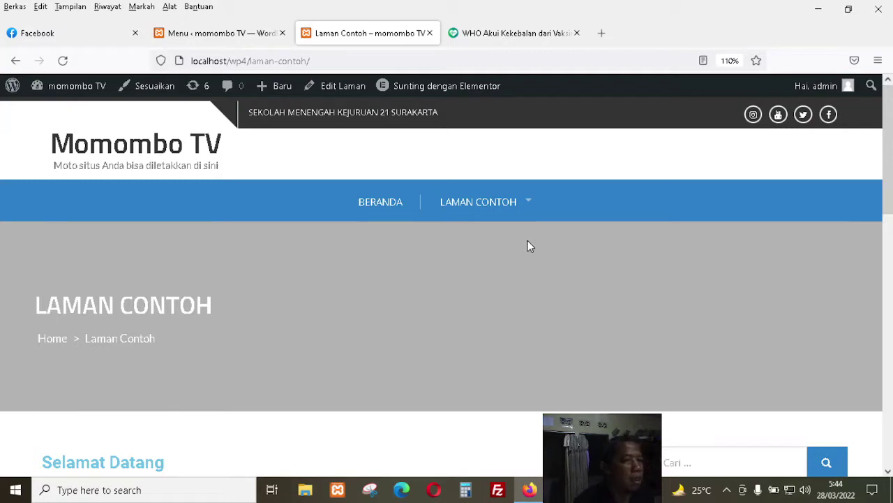
Step: Switch to the WordPress menu editor for menu1 and close the WHO news article page
mouse_move(526, 205)
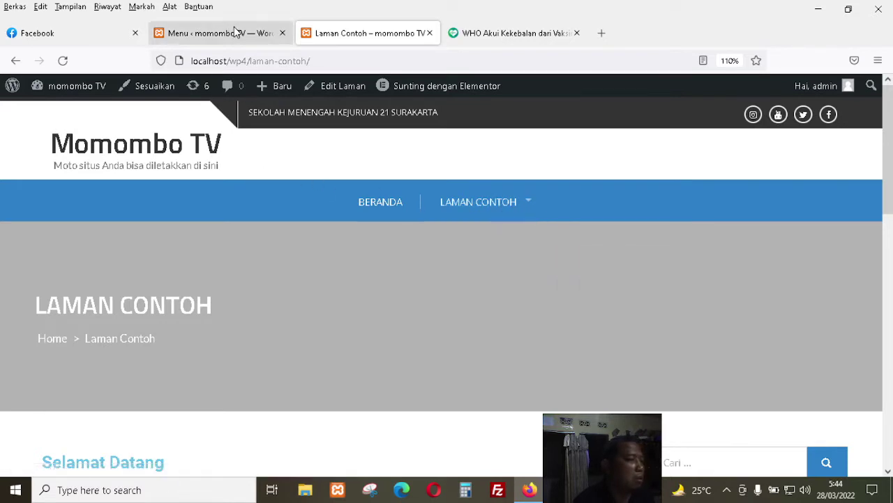
click(214, 33)
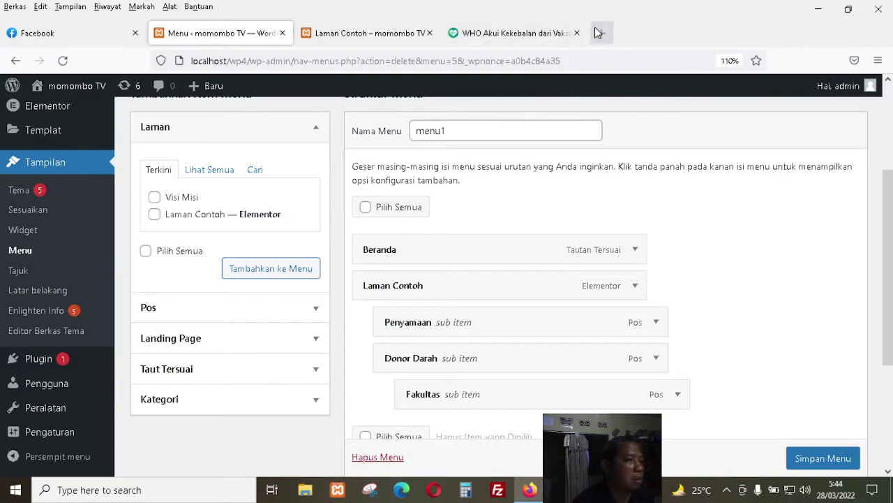
click(576, 33)
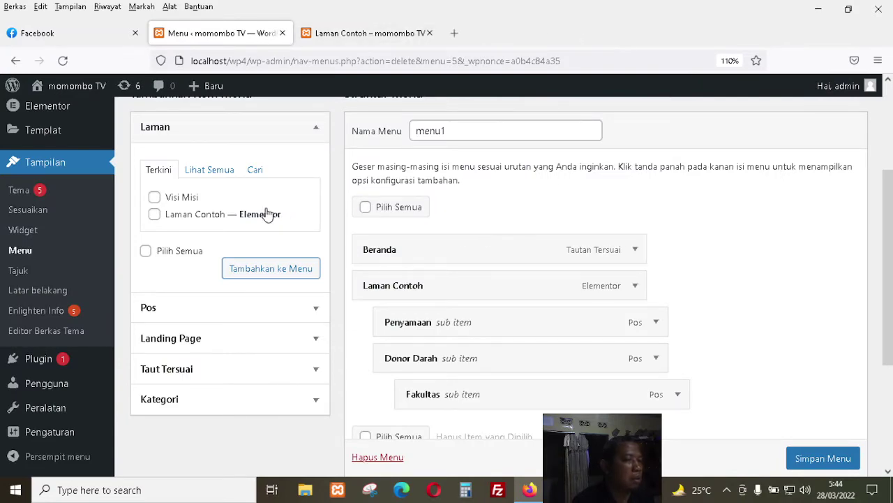
Step: Add a custom link to menu1 with the URL # and the link text "Menu Contoh"
scroll(286, 209, down, 3)
scroll(305, 216, up, 3)
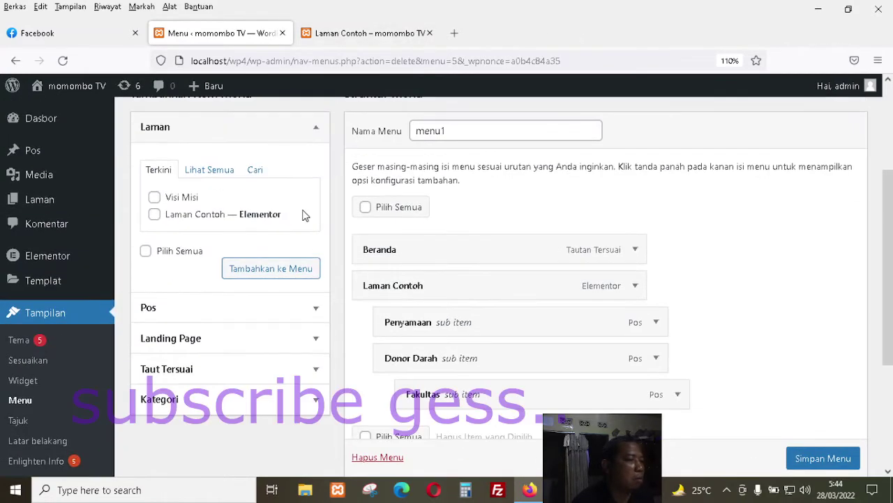
scroll(305, 209, down, 3)
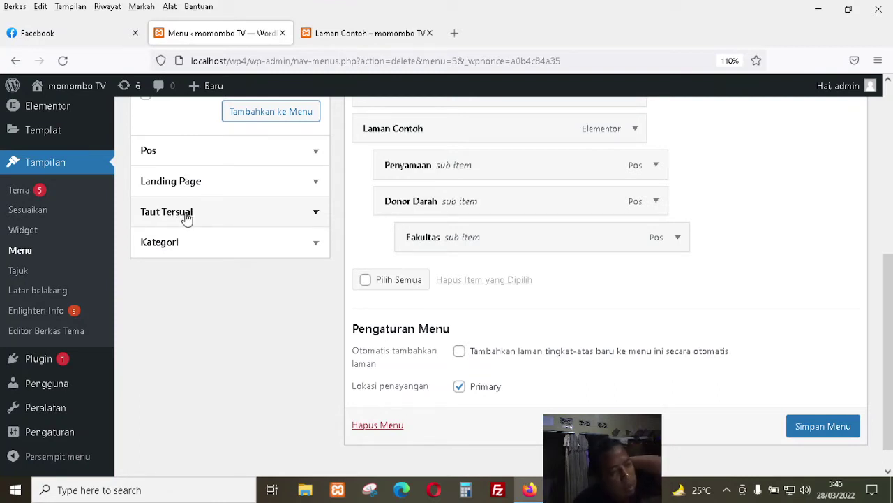
click(316, 213)
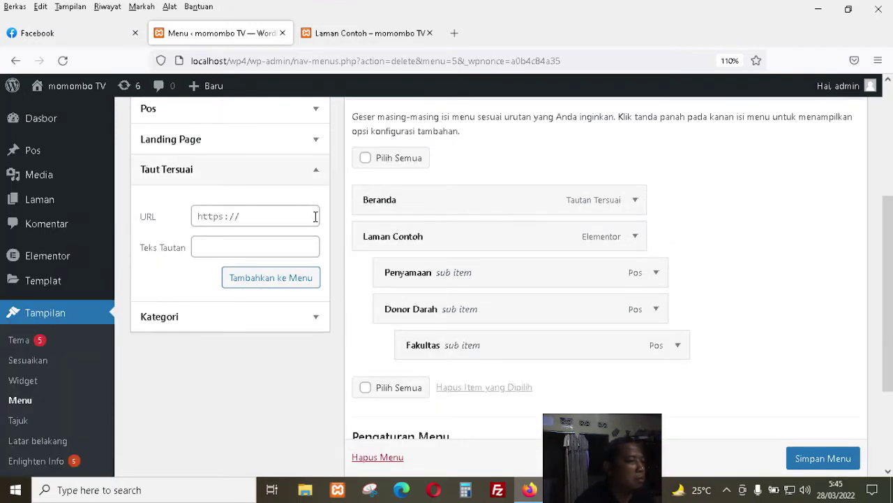
click(276, 217)
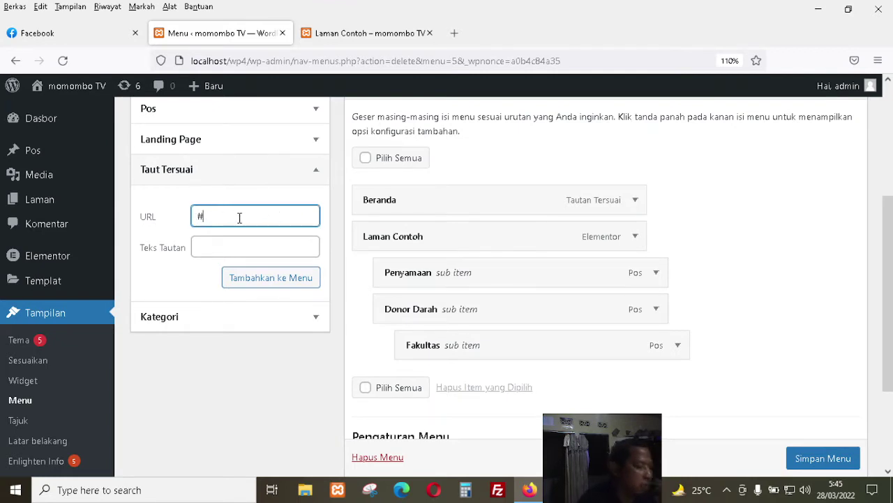
click(216, 246)
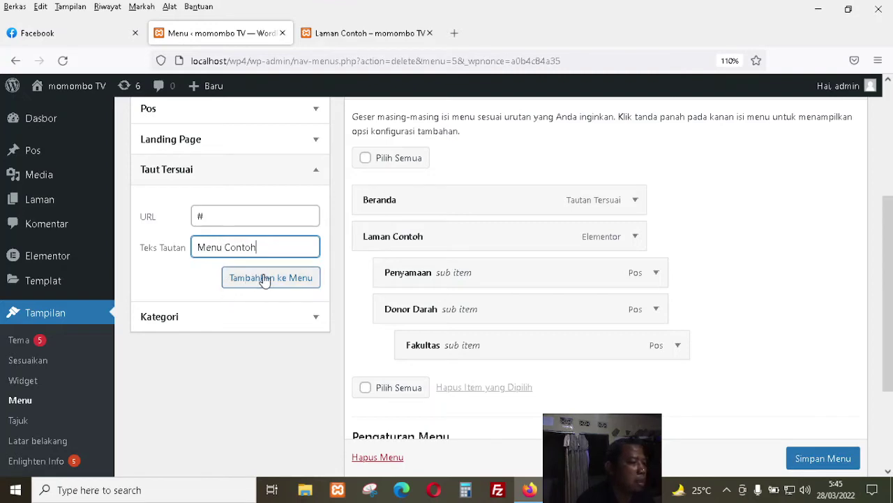
click(293, 278)
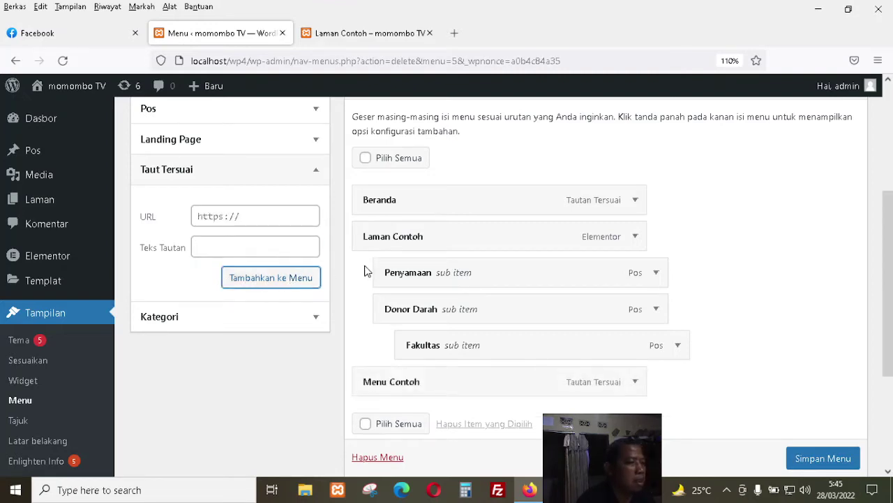
Step: Check the item order in menu1 and save the menu
scroll(366, 269, down, 2)
scroll(404, 311, up, 8)
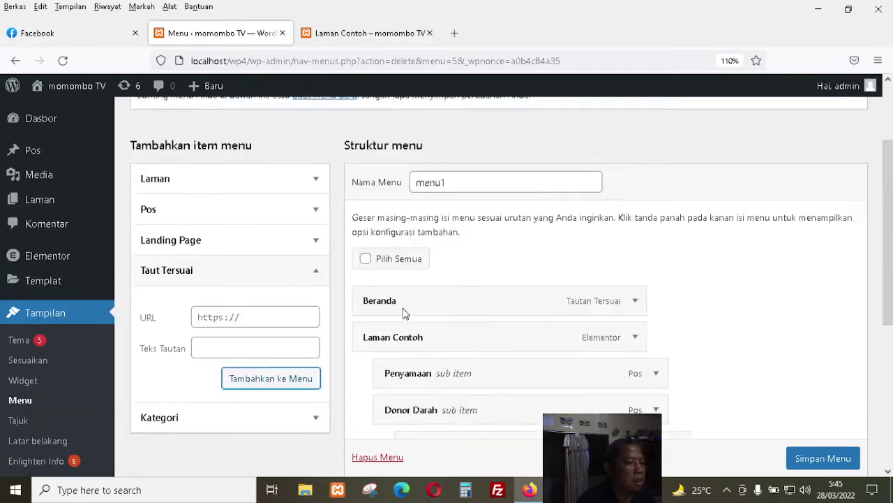
scroll(405, 311, down, 10)
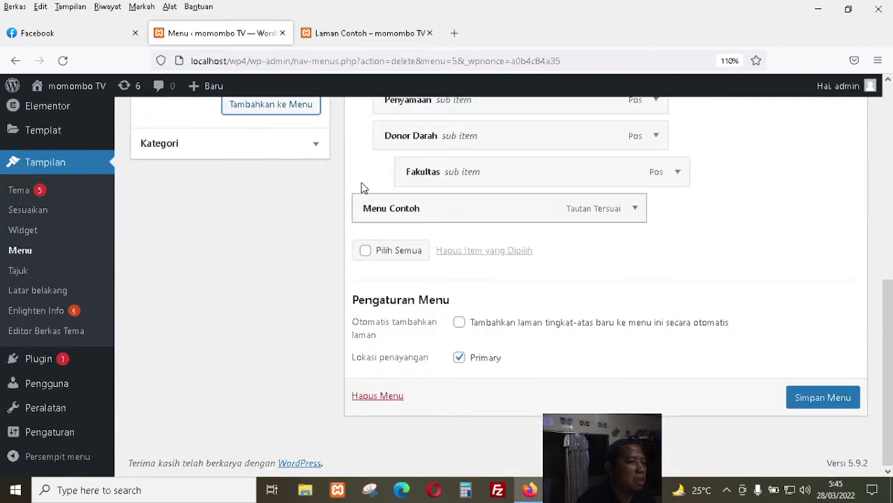
click(815, 402)
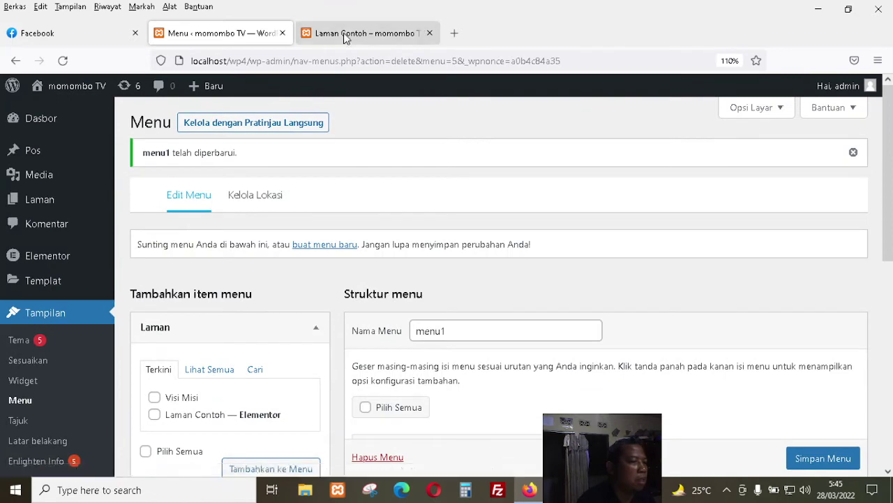
Step: Reload the Laman Contoh page on the site and test the Menu Contoh link in its navigation bar
click(343, 33)
mouse_move(58, 77)
click(62, 61)
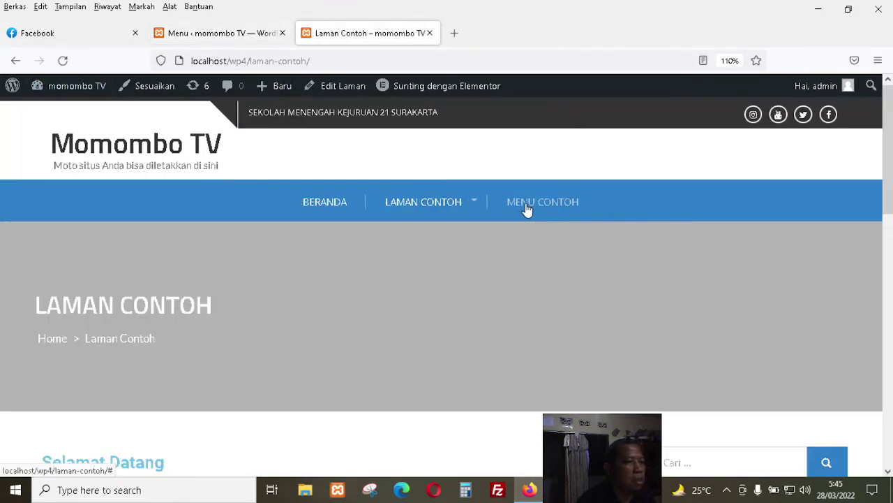
click(528, 208)
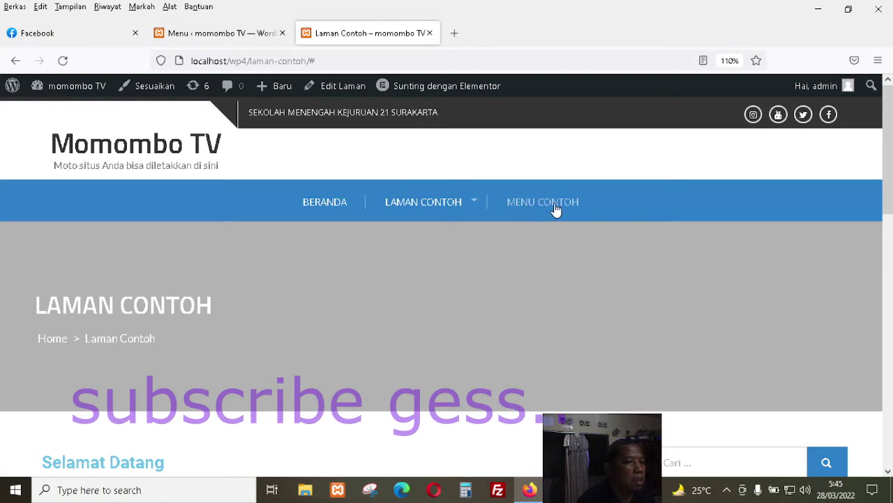
Step: Compare the item structure of menu1 with the site's navigation bar and review the custom link form
click(207, 39)
scroll(534, 194, down, 3)
scroll(534, 194, down, 3)
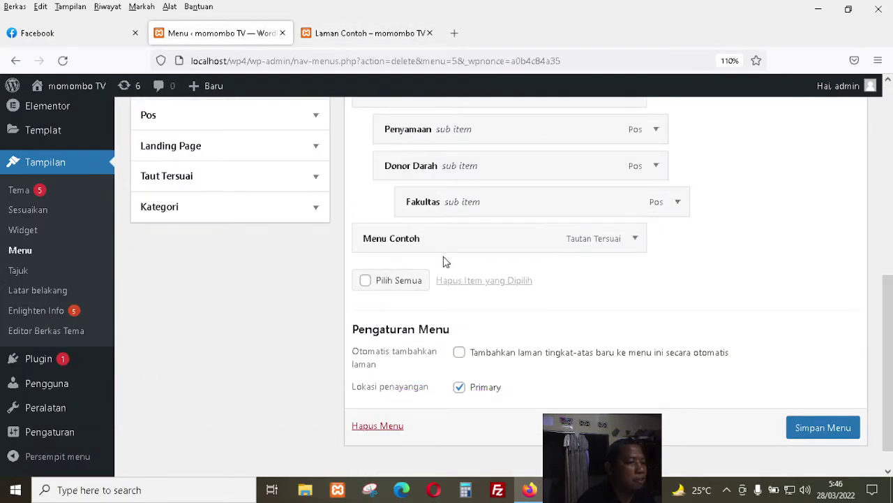
scroll(410, 250, up, 2)
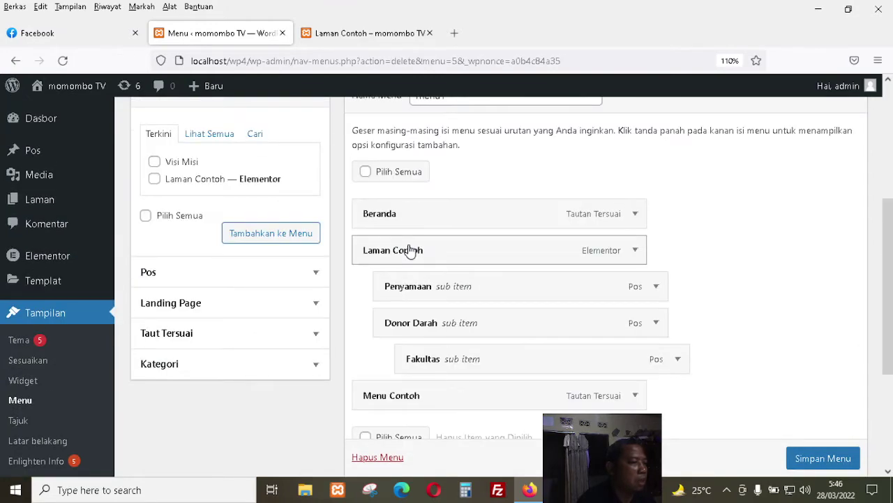
click(379, 34)
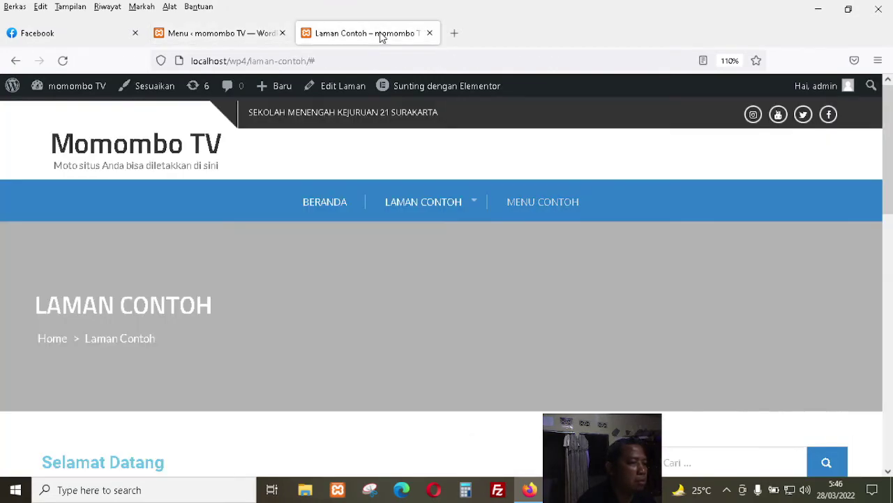
click(232, 34)
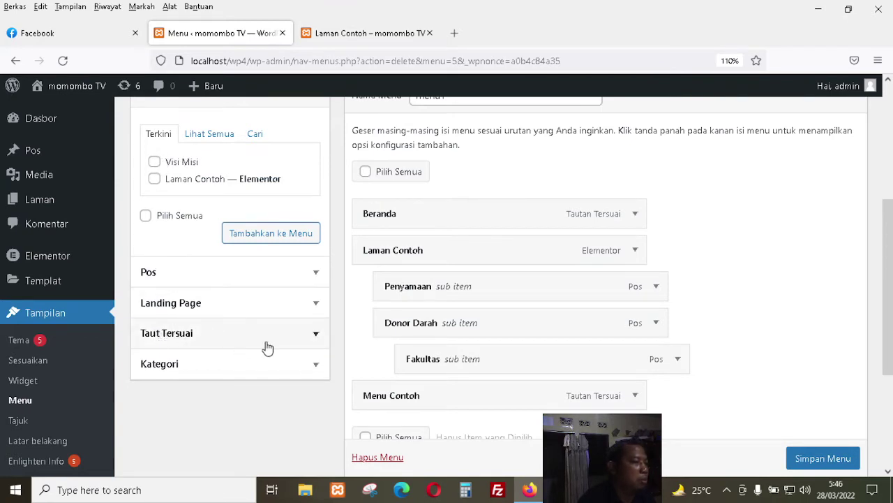
click(310, 335)
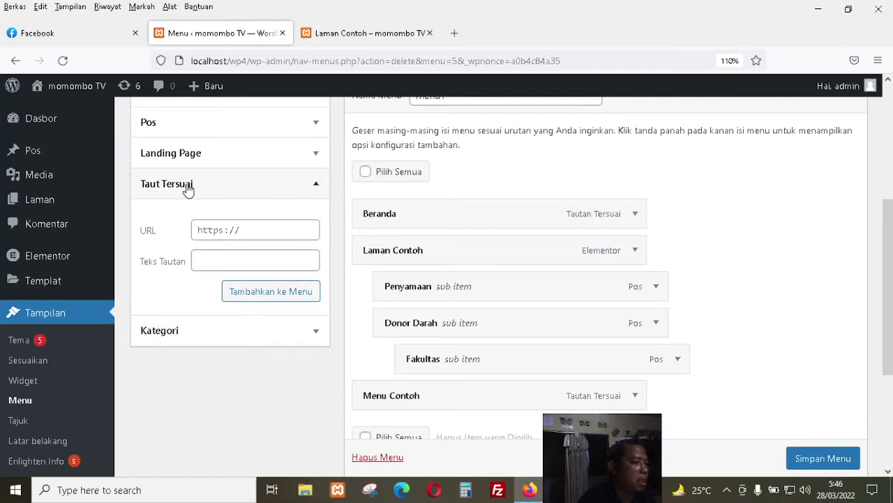
scroll(183, 244, up, 3)
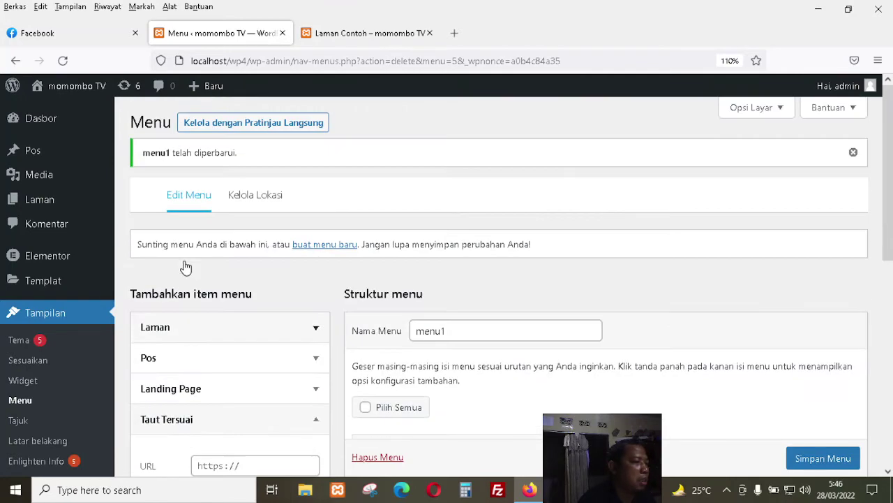
scroll(184, 265, down, 2)
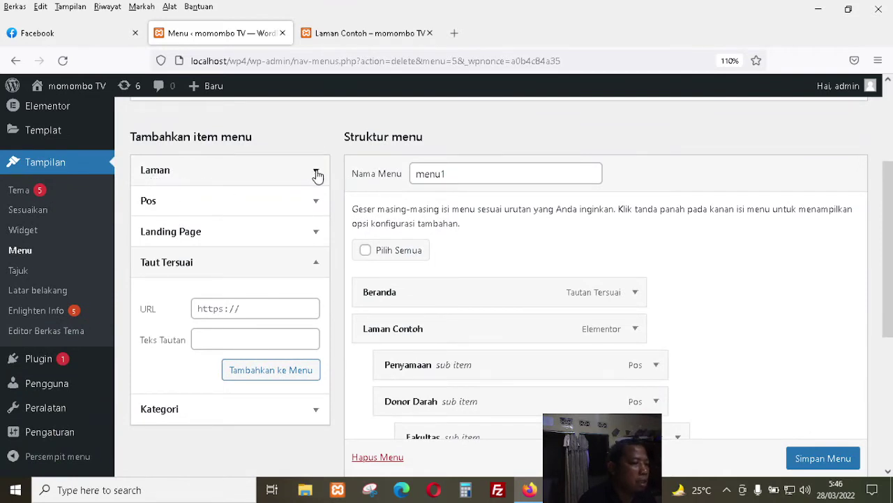
Step: Add the Visi Misi page to menu1 and nest it as a sub item under Menu Contoh
click(314, 172)
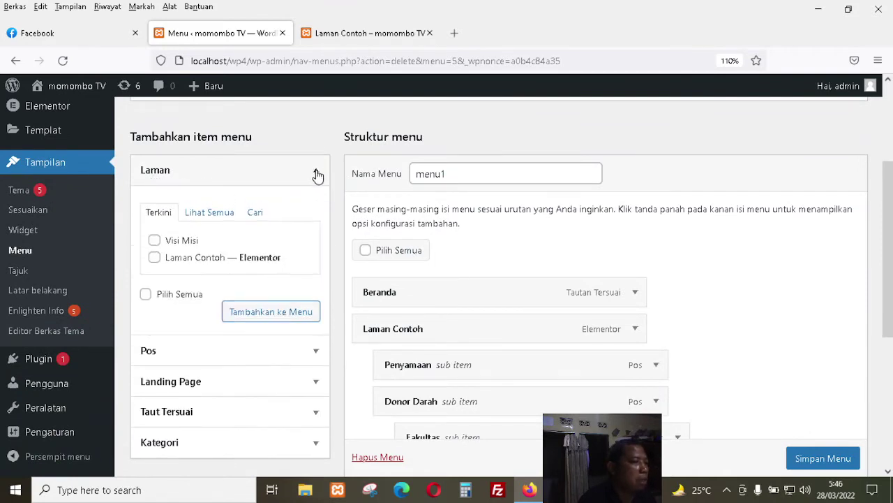
click(155, 241)
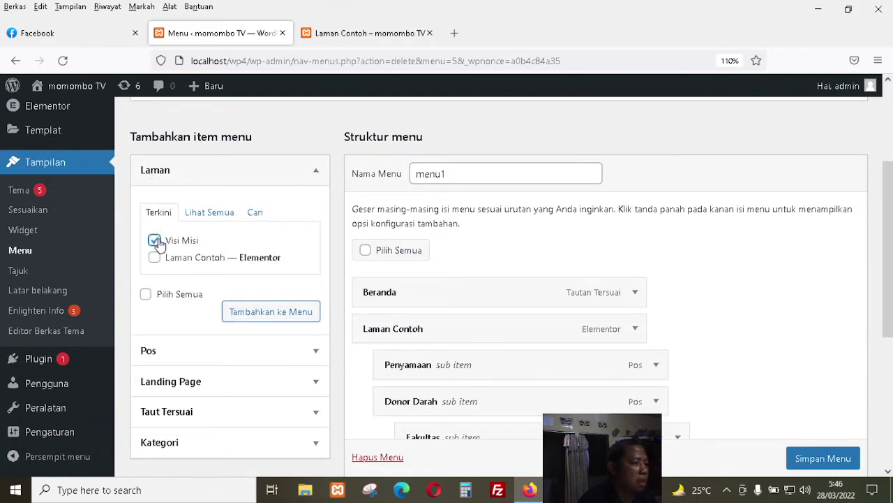
click(268, 314)
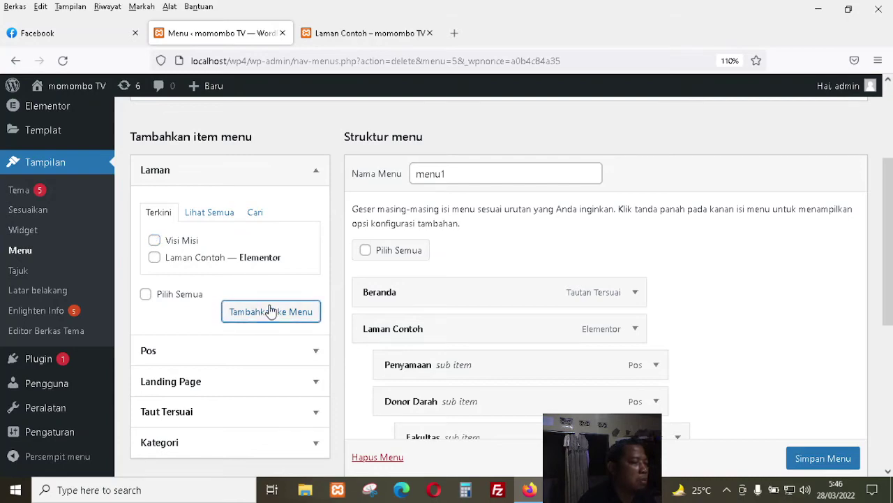
scroll(269, 311, down, 5)
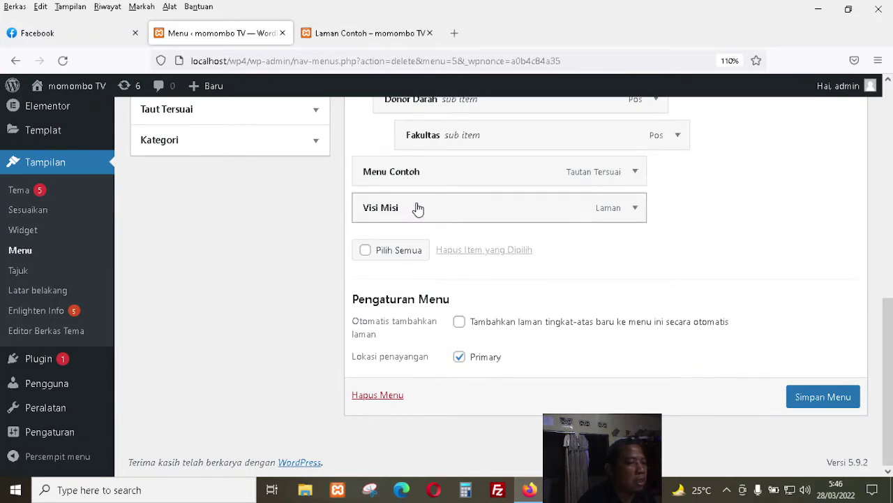
drag(419, 210, 445, 245)
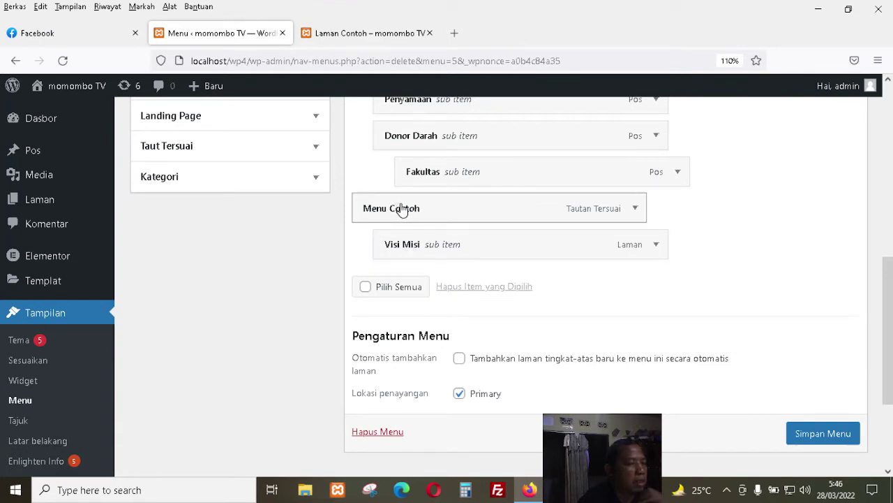
Step: Add the post "Fakultas Ilmu Sosial dan Politik Universitas Sebelas Maret di UNS Innovation Festival" to menu1 as a sub item under Menu Contoh
scroll(393, 213, up, 3)
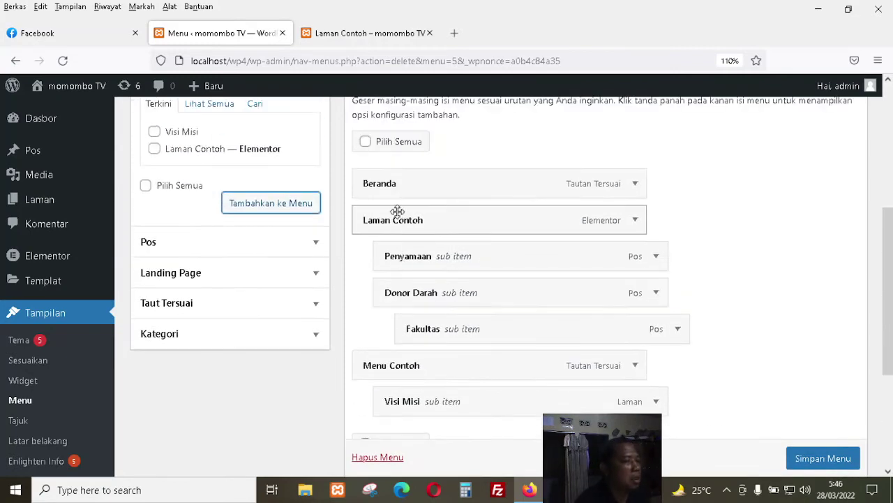
click(311, 243)
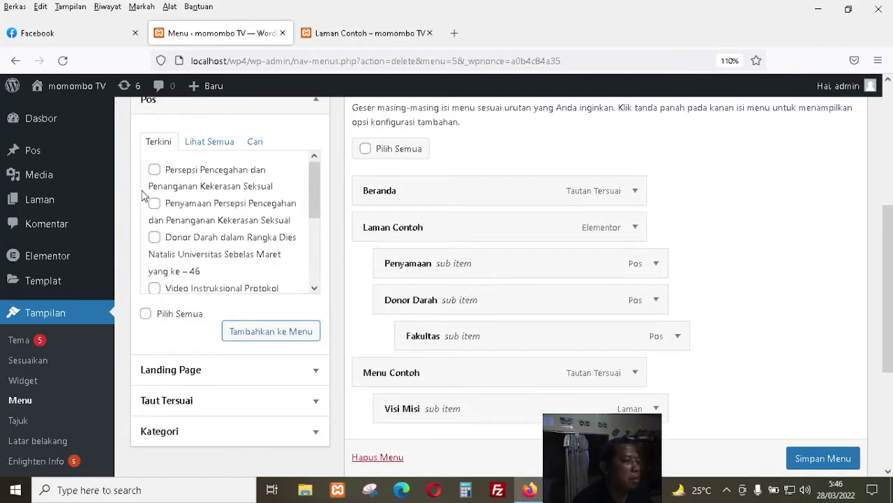
scroll(308, 180, down, 3)
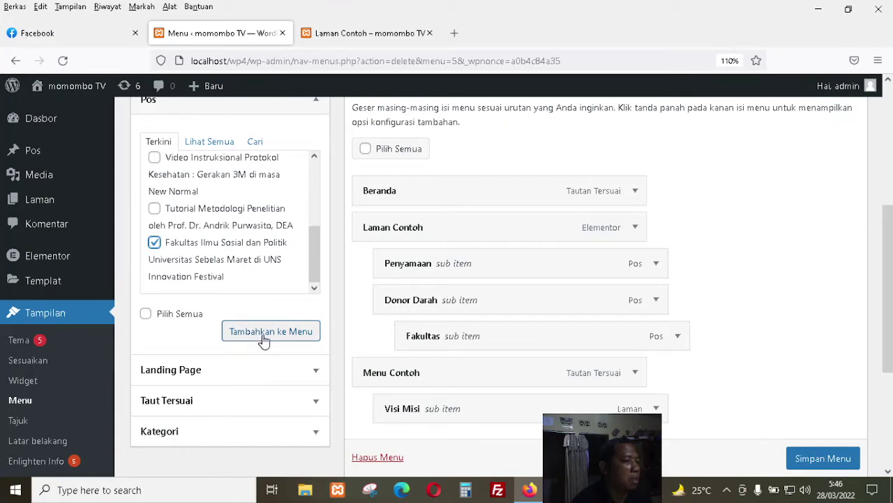
click(269, 333)
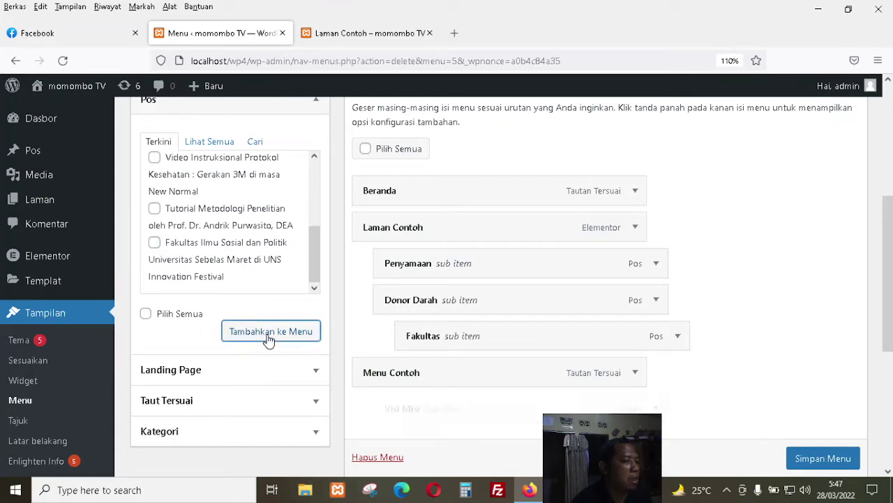
scroll(453, 342, down, 3)
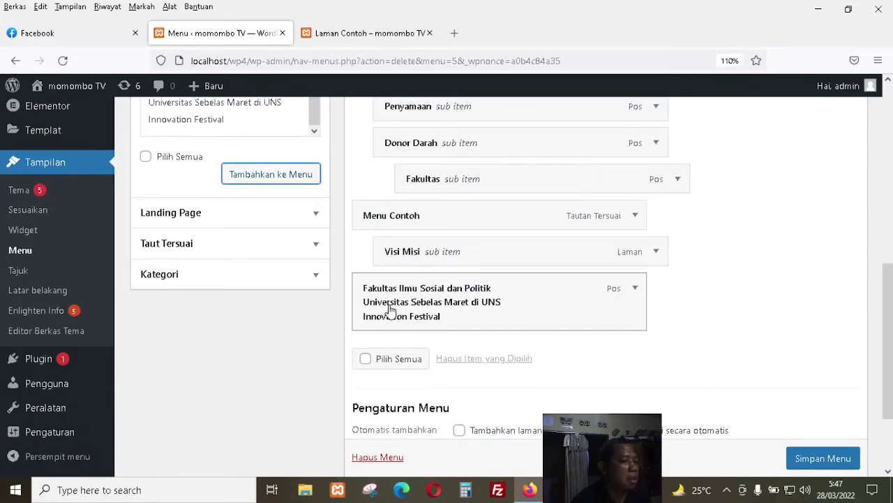
mouse_move(396, 294)
mouse_down()
mouse_move(385, 300)
mouse_move(393, 301)
mouse_up()
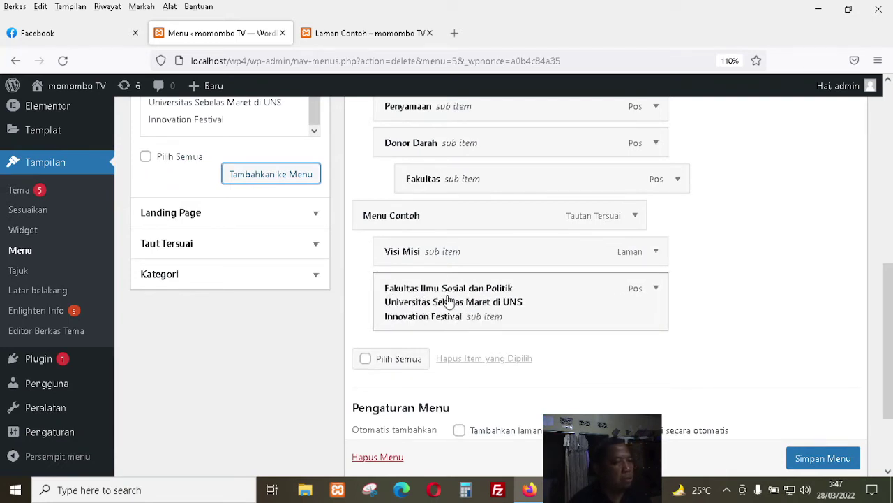
Step: Change the navigation label of the Fakultas Ilmu Sosial dan Politik sub item under Menu Contoh to Event and save menu1
click(656, 292)
scroll(587, 319, down, 6)
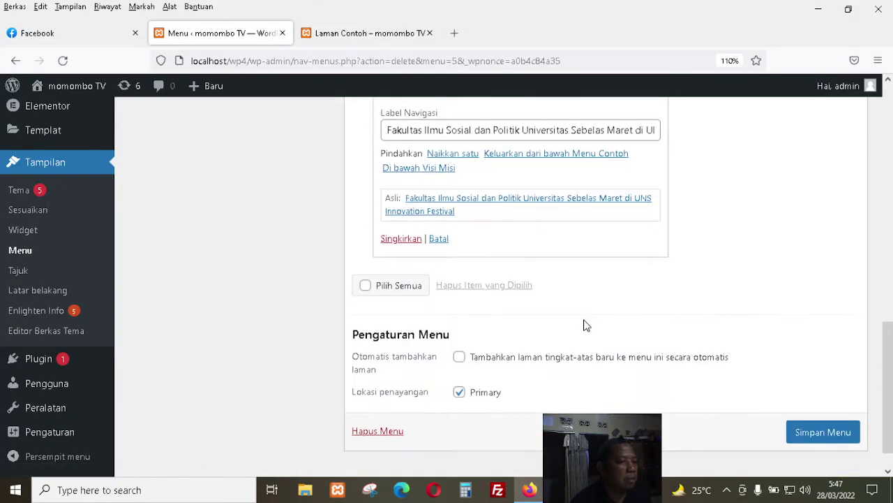
scroll(584, 323, up, 4)
drag(386, 292, 662, 292)
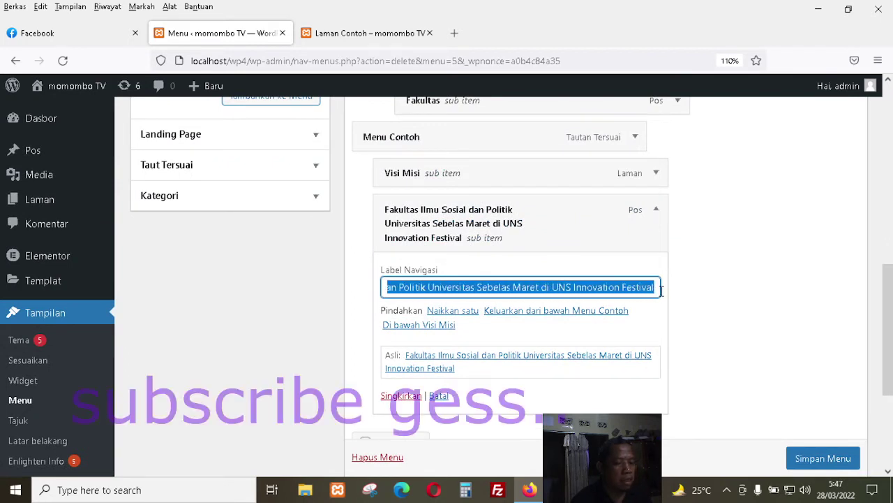
key(BackSpace)
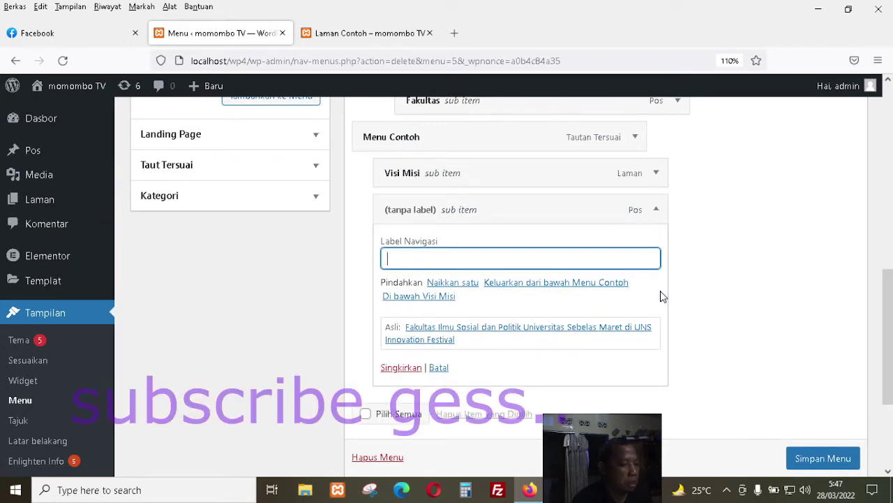
text(Event)
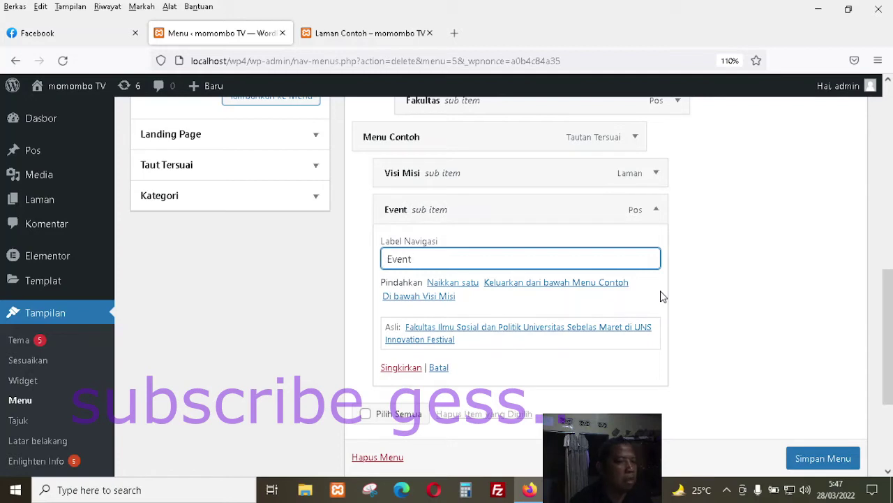
click(660, 220)
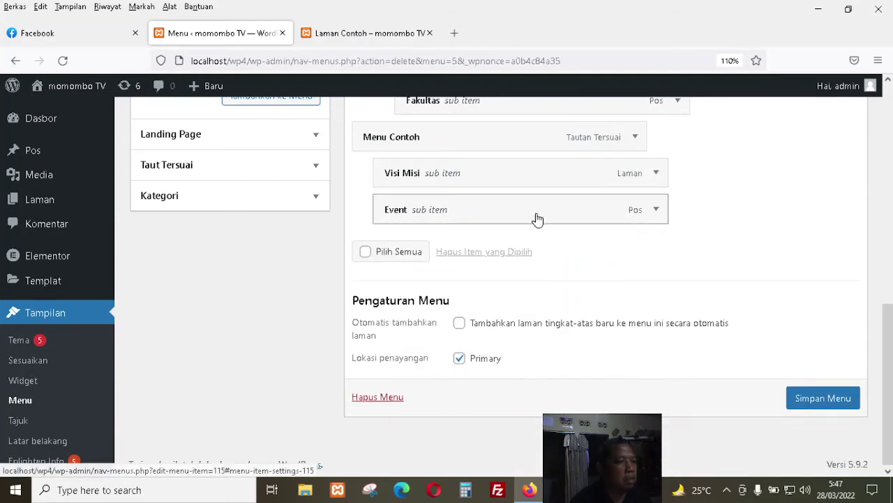
click(828, 398)
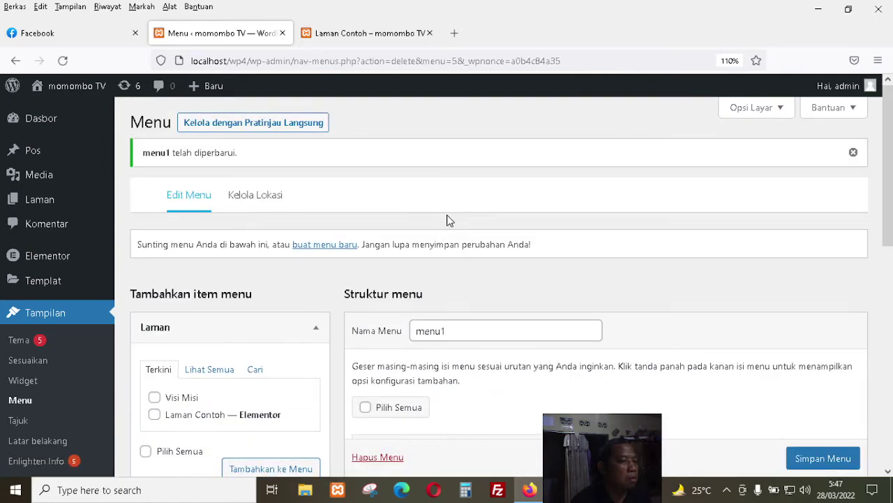
Step: Change the navigation label of the Visi Misi sub item under Menu Contoh to Profil and save menu1
scroll(449, 220, down, 3)
scroll(450, 223, down, 2)
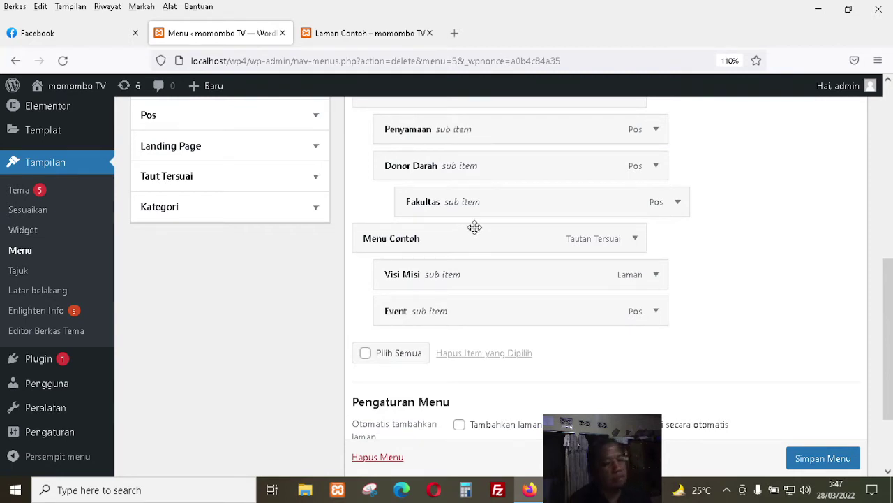
click(657, 275)
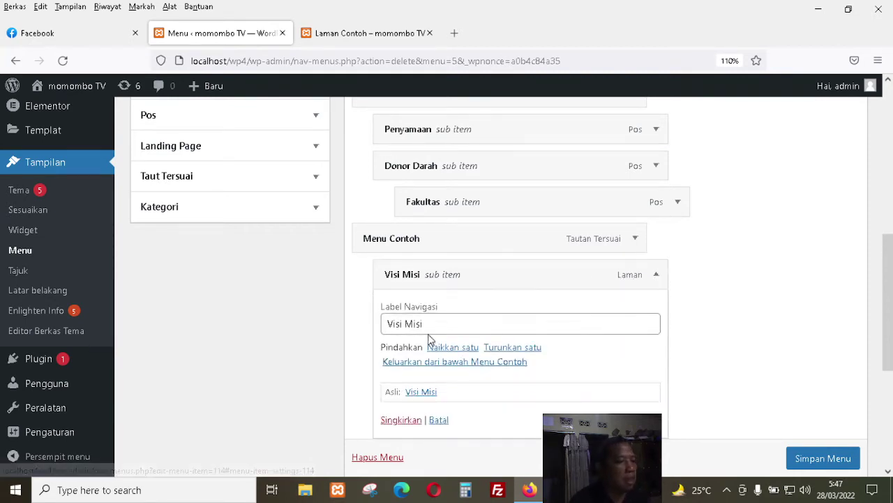
drag(439, 323, 372, 323)
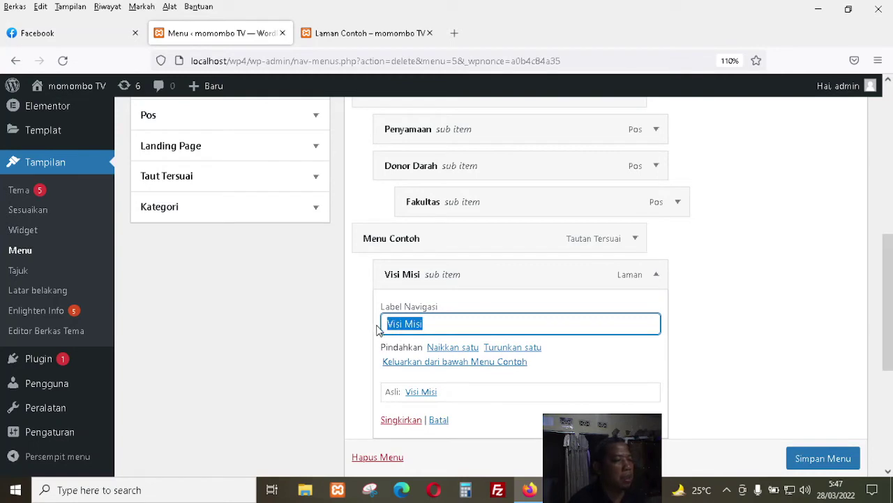
text(p)
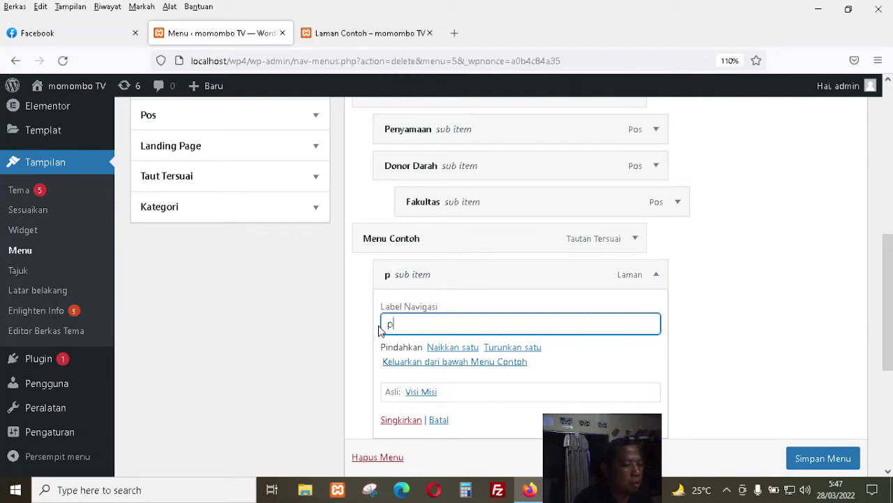
key(BackSpace)
text(Profil)
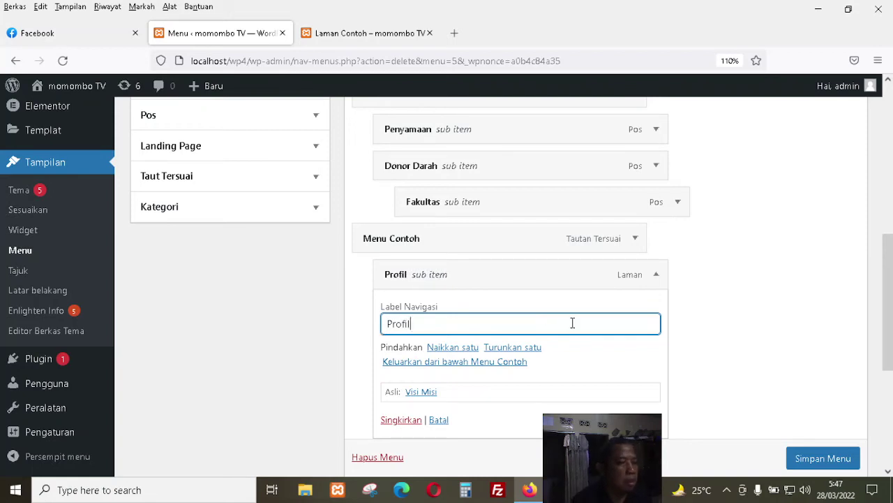
click(657, 277)
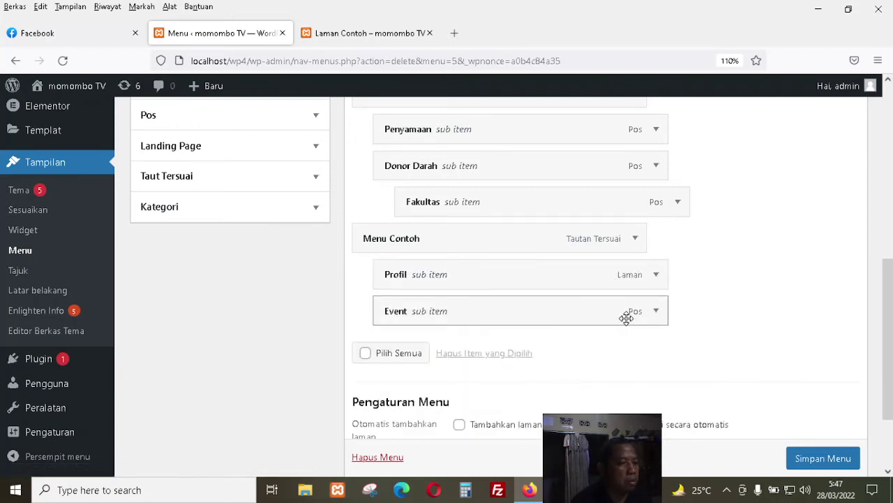
click(808, 460)
scroll(808, 460, down, 1)
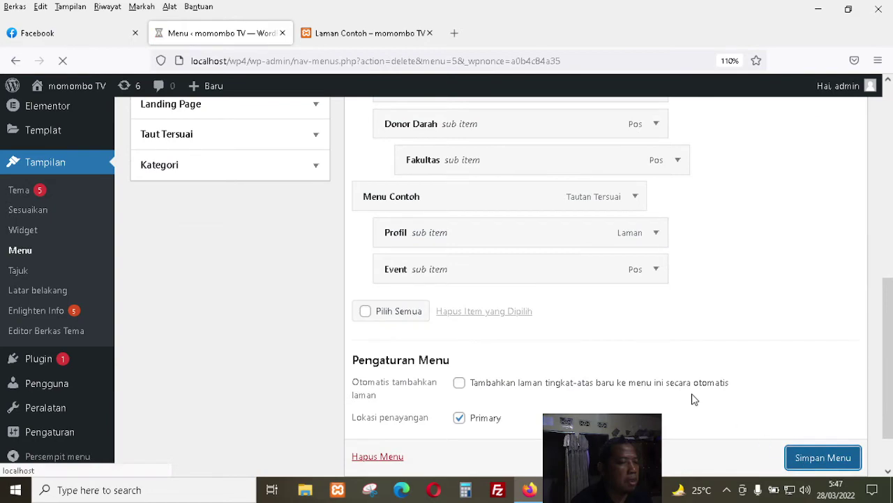
scroll(677, 319, down, 2)
scroll(670, 314, up, 2)
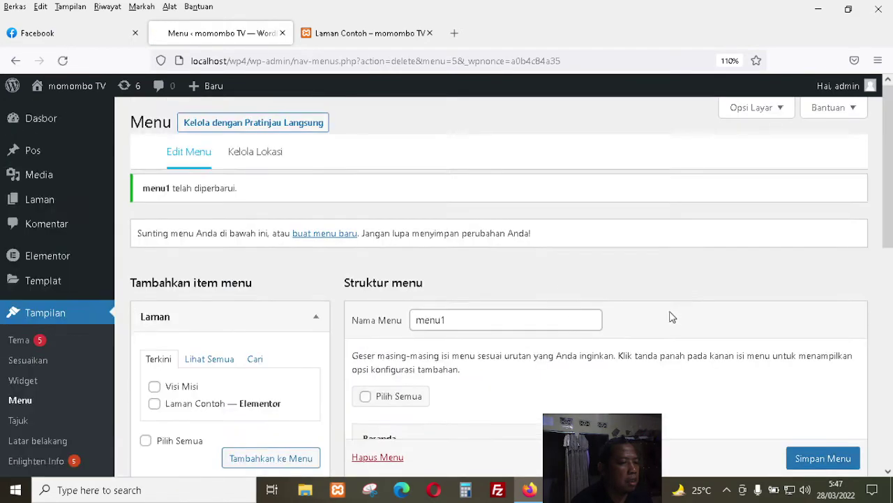
Step: Review the saved menu1 structure, and check the Menu Contoh dropdown on the reloaded Laman Contoh page
scroll(578, 305, down, 2)
scroll(578, 305, down, 5)
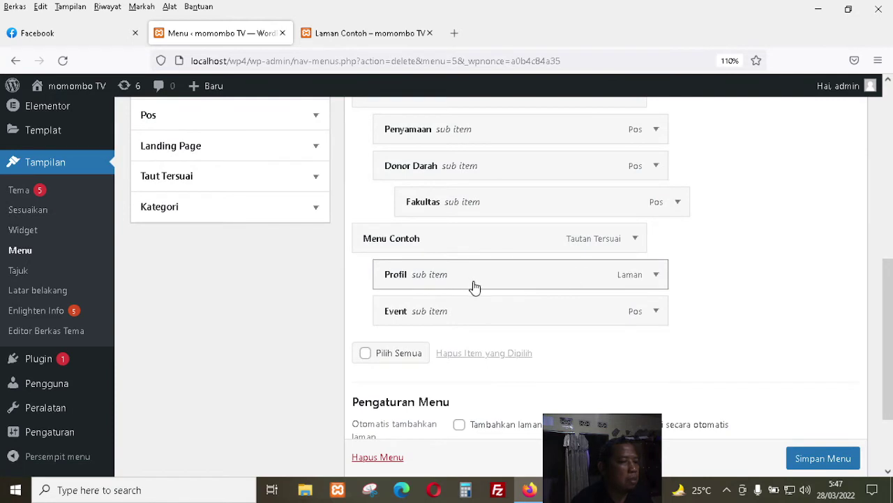
scroll(475, 285, up, 5)
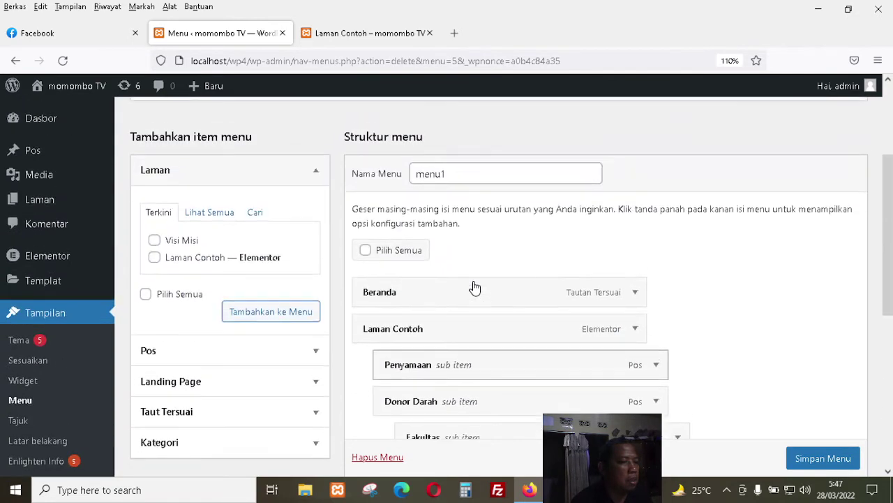
click(356, 33)
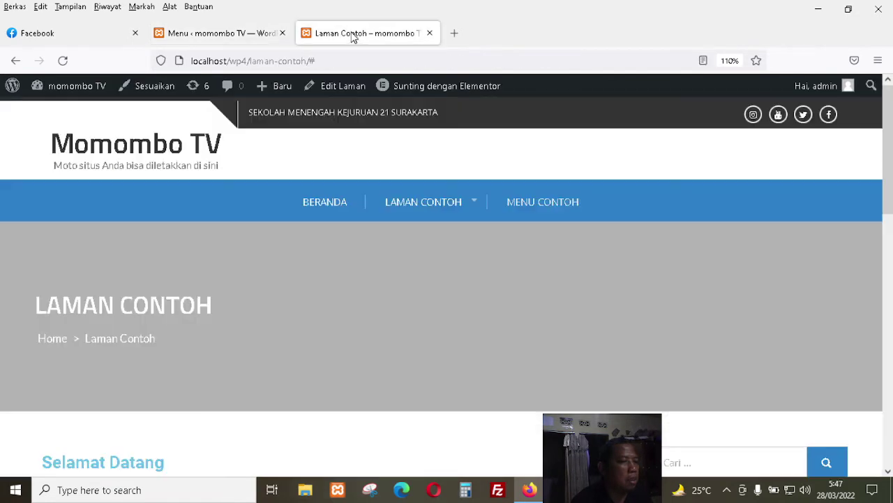
click(63, 61)
mouse_move(586, 209)
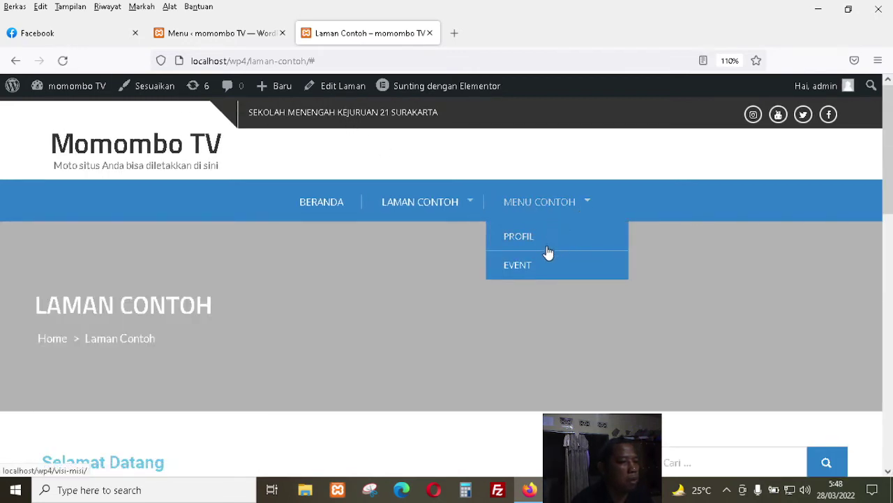
click(238, 42)
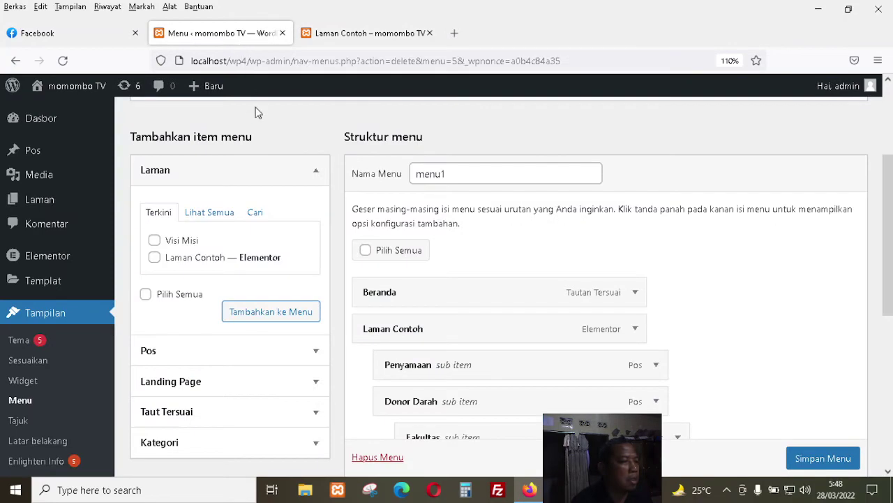
scroll(265, 115, down, 3)
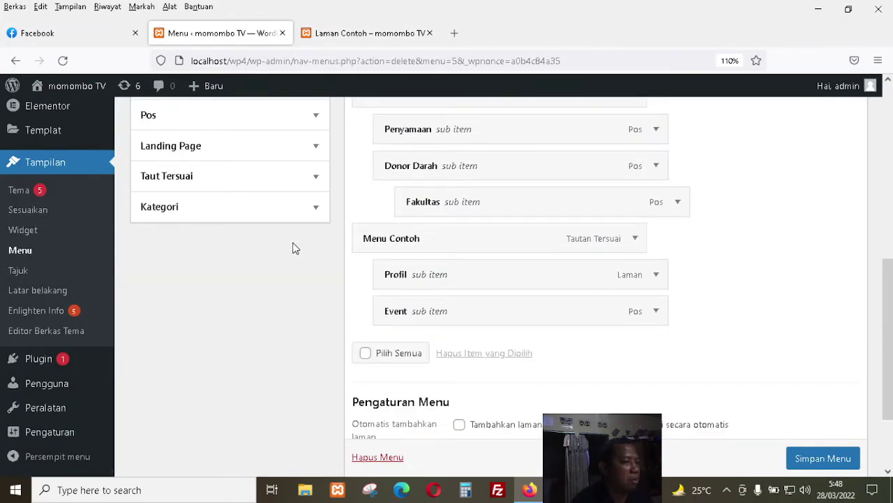
scroll(293, 248, up, 1)
click(314, 258)
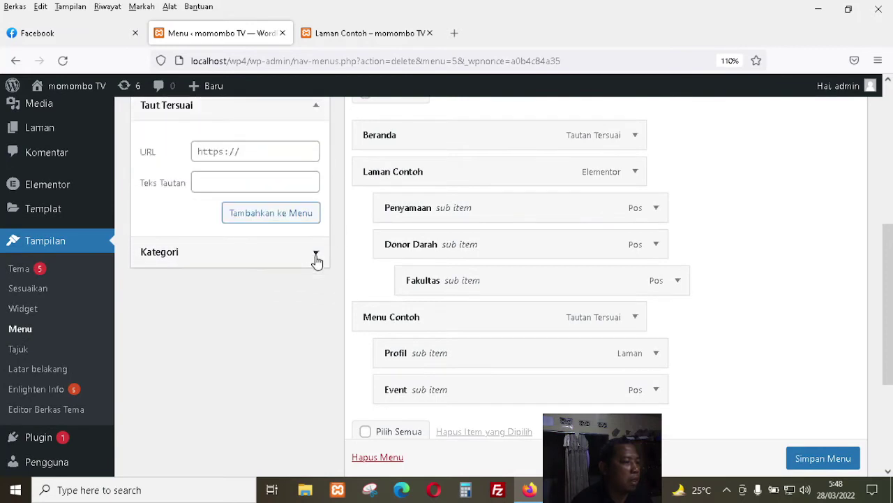
click(246, 151)
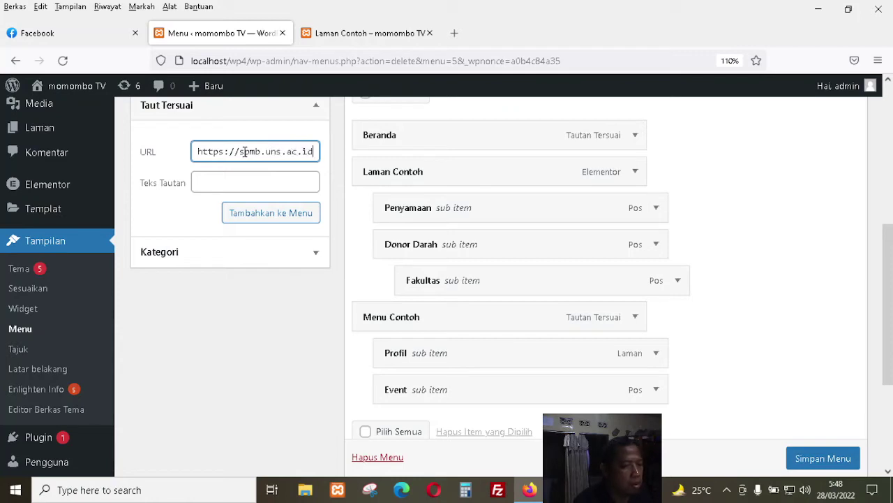
click(250, 184)
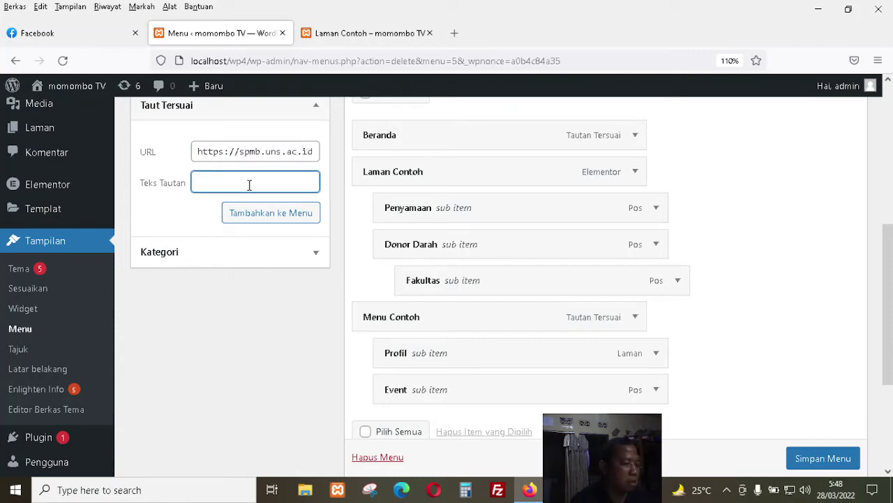
text(Pendaftaran)
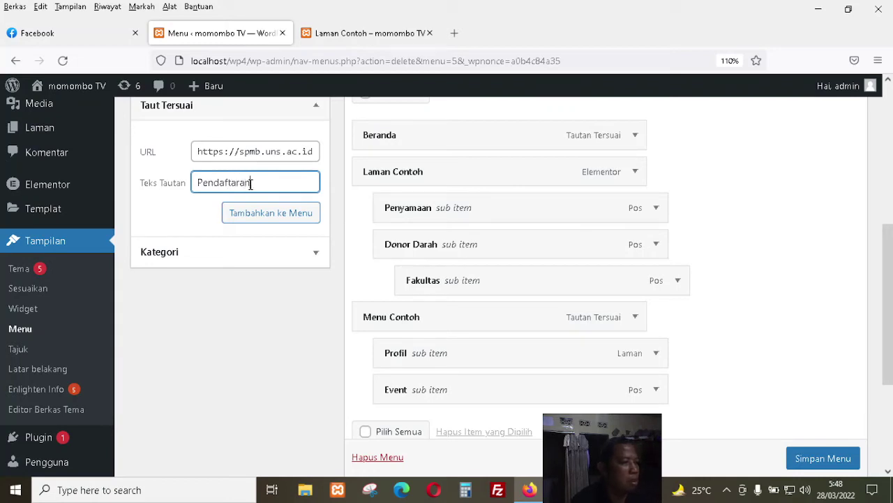
click(264, 215)
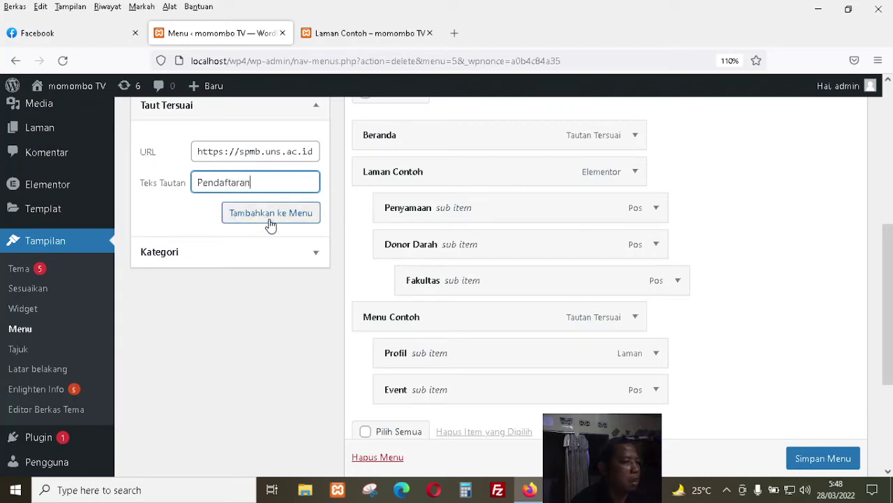
Step: Nest the Pendaftaran item as a sub item under Menu Contoh, below Event, and save menu1
scroll(466, 216, down, 3)
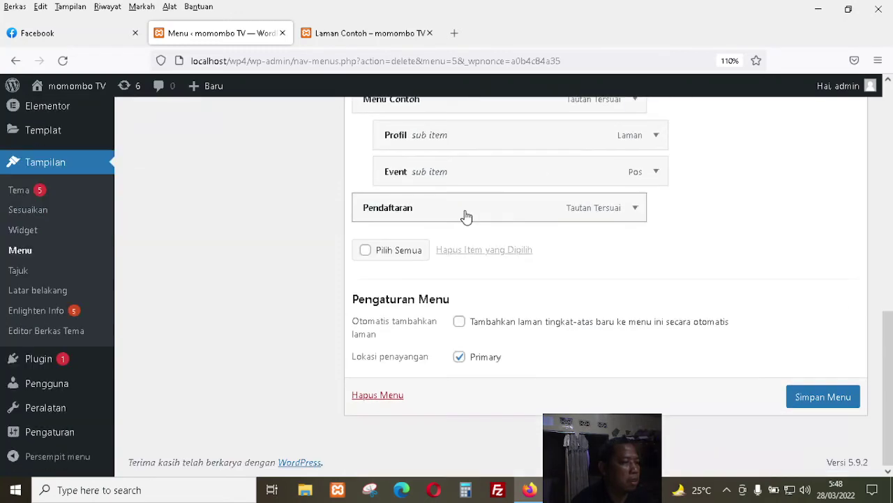
scroll(465, 217, up, 1)
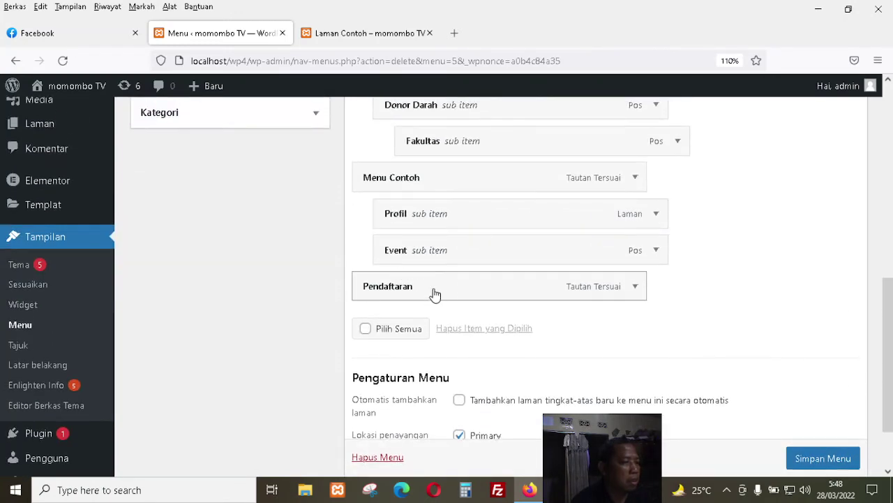
drag(435, 295, 454, 294)
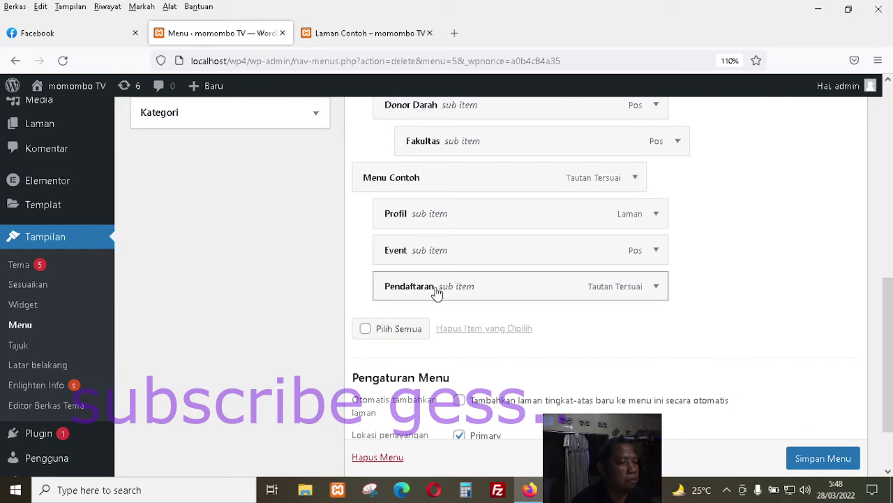
scroll(834, 461, down, 1)
click(824, 434)
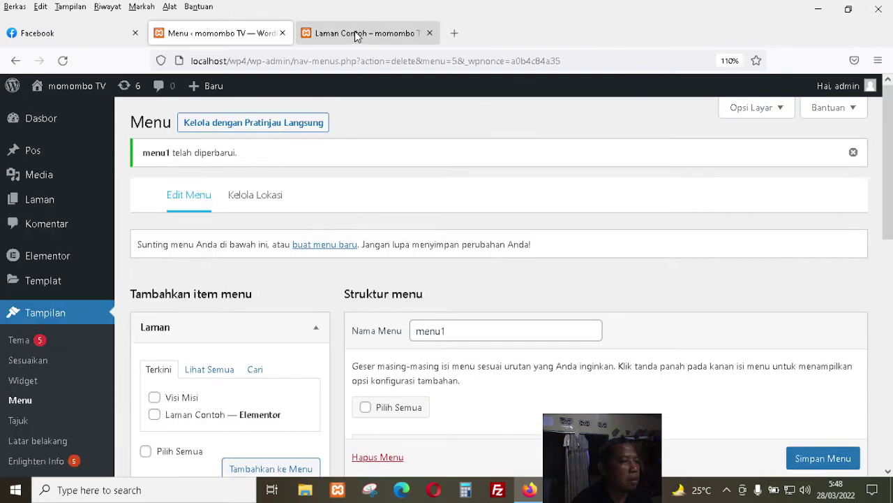
Step: Reload the Laman Contoh page, test the Pendaftaran link in the Menu Contoh dropdown, and go back to the site
click(355, 31)
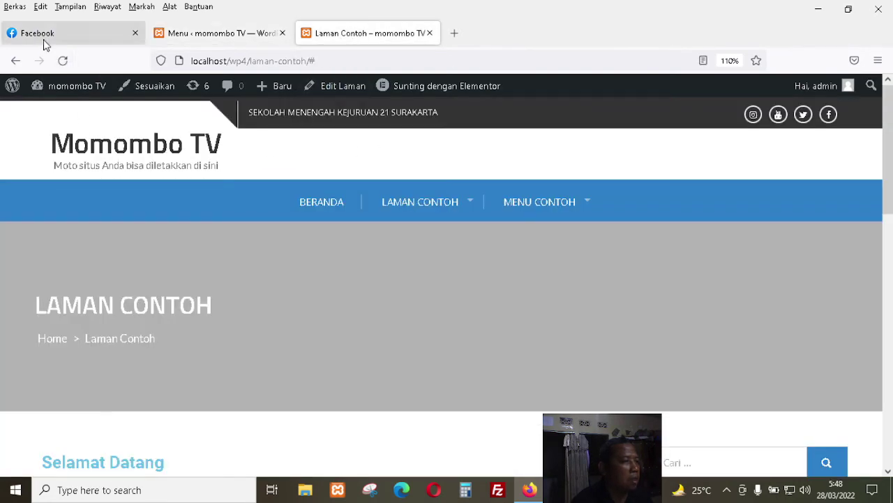
click(62, 60)
mouse_move(576, 212)
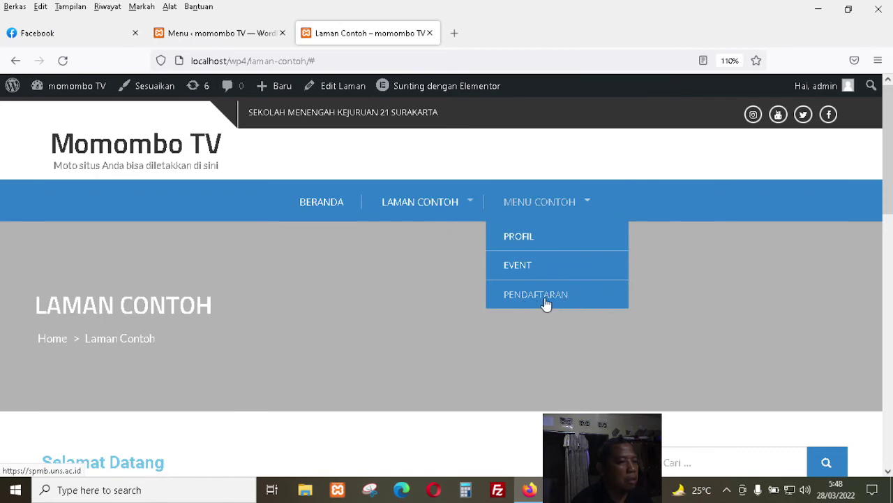
click(546, 294)
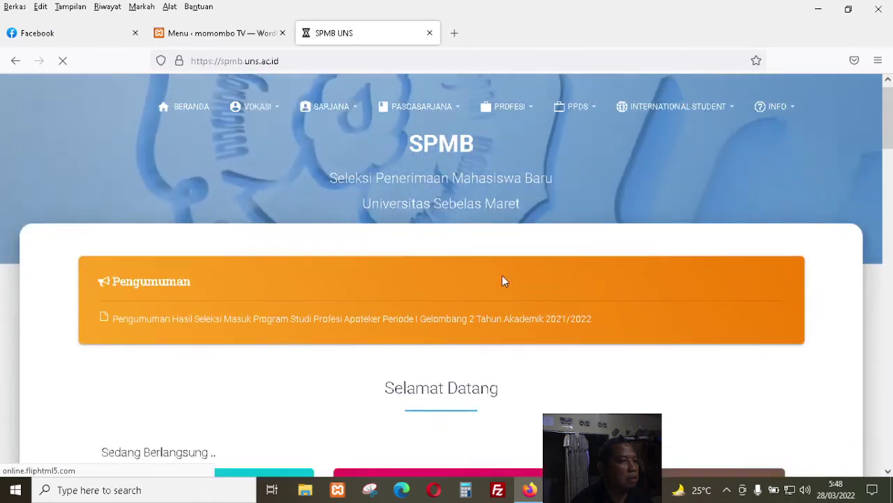
scroll(503, 278, down, 2)
scroll(505, 281, up, 2)
click(16, 62)
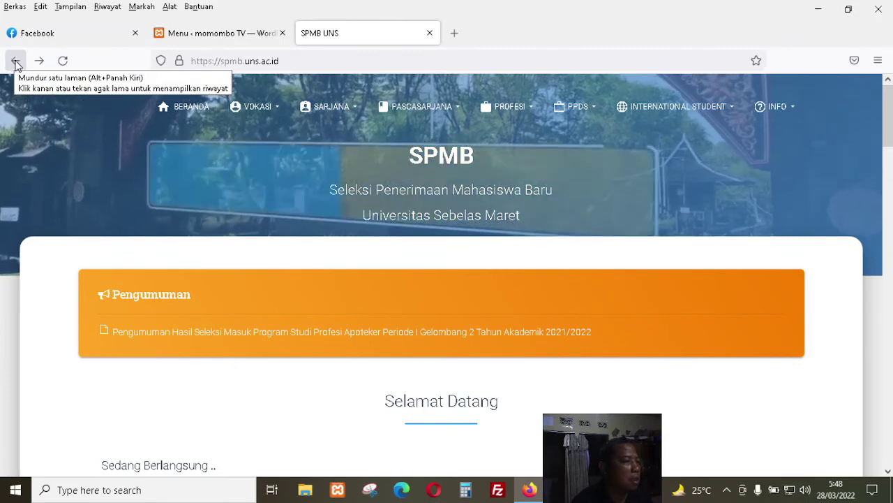
click(15, 61)
Step: Return to the menu editor and review the sub items listed under Menu Contoh in menu1
click(253, 35)
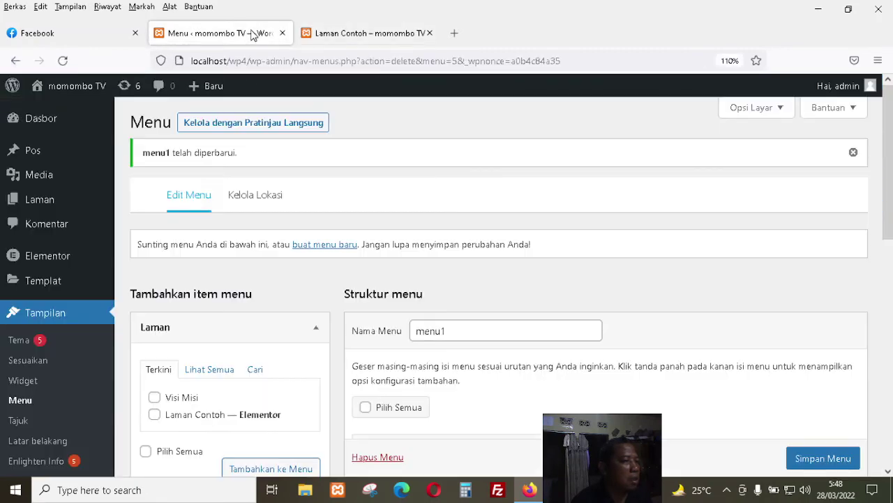
scroll(341, 176, down, 5)
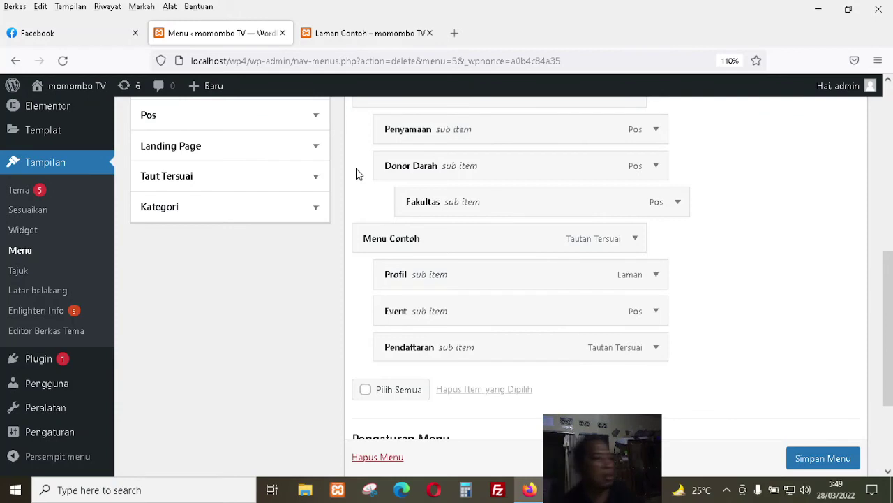
Step: Add the post "Donor Darah dalam Rangka Dies Natalis Universitas Sebelas Maret yang ke – 46" to menu1
scroll(340, 223, up, 3)
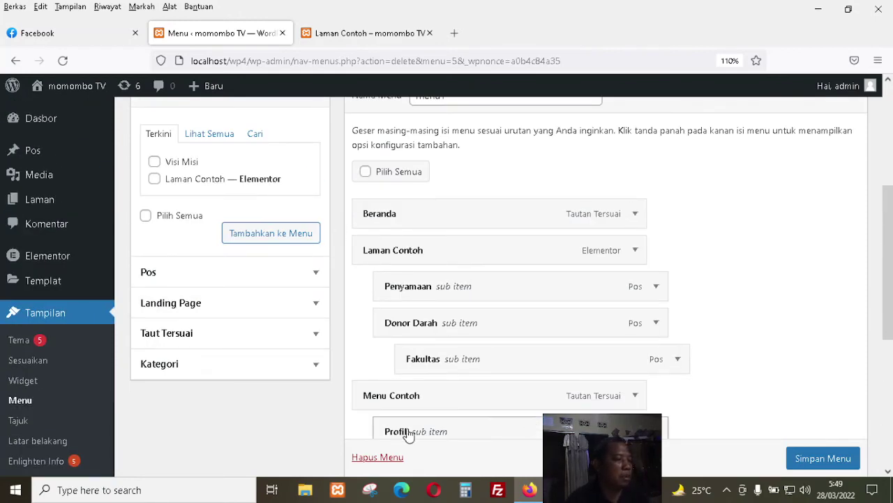
scroll(432, 391, down, 1)
scroll(417, 357, up, 4)
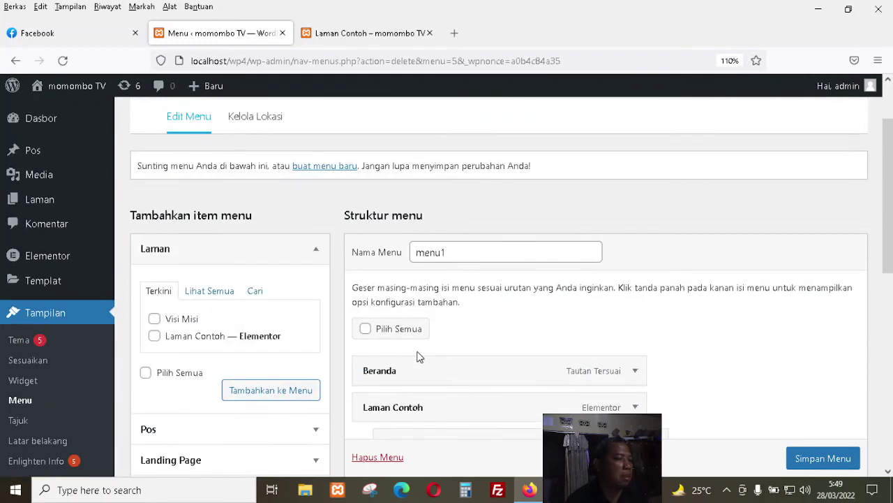
scroll(418, 357, down, 3)
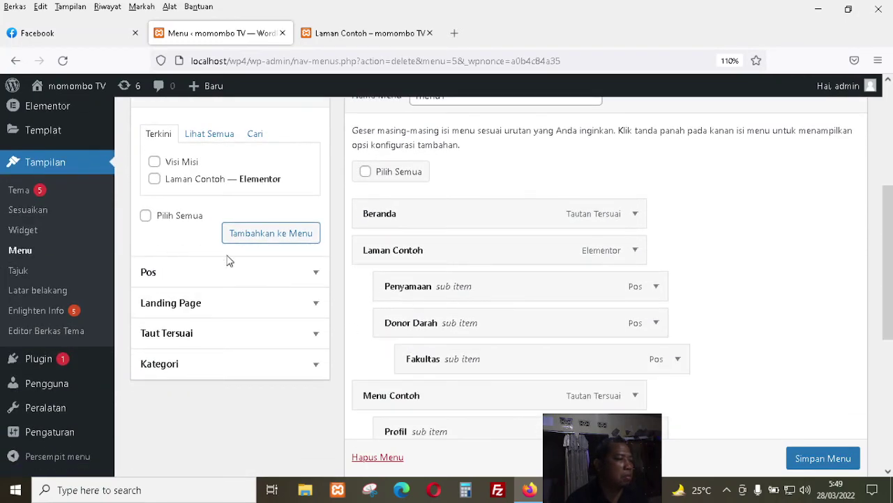
click(314, 274)
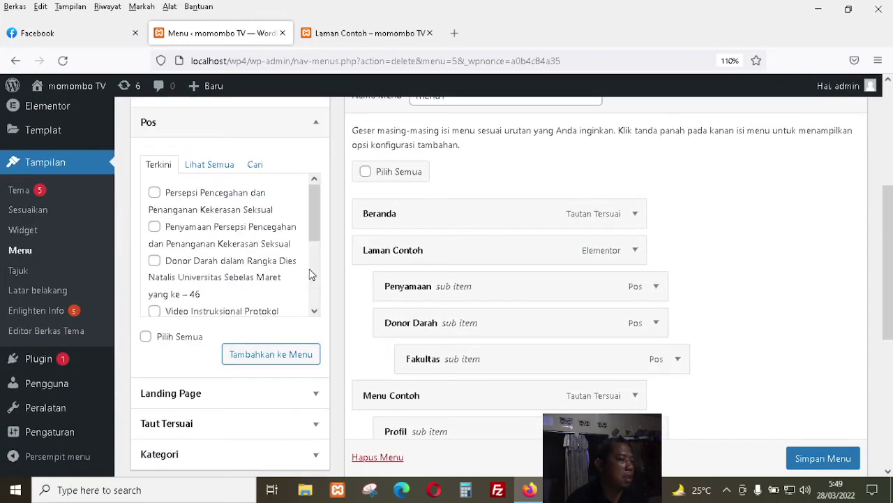
scroll(198, 270, down, 2)
scroll(214, 265, up, 2)
drag(315, 215, 319, 294)
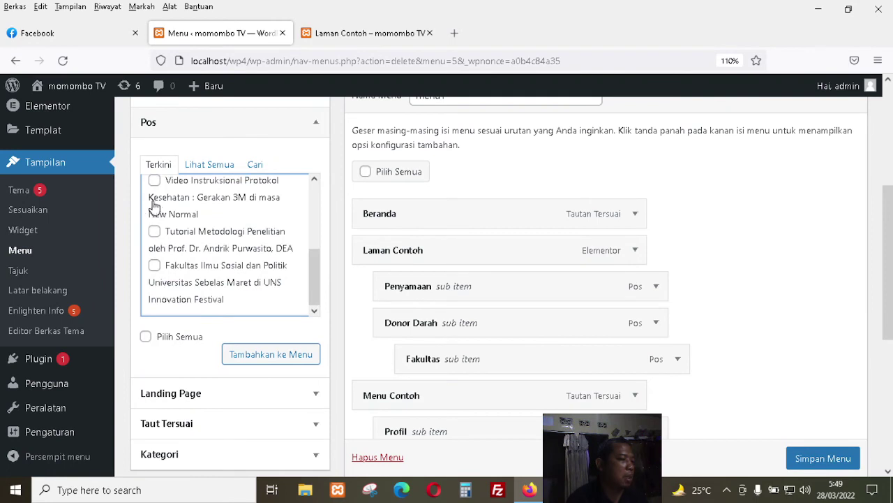
scroll(161, 203, up, 2)
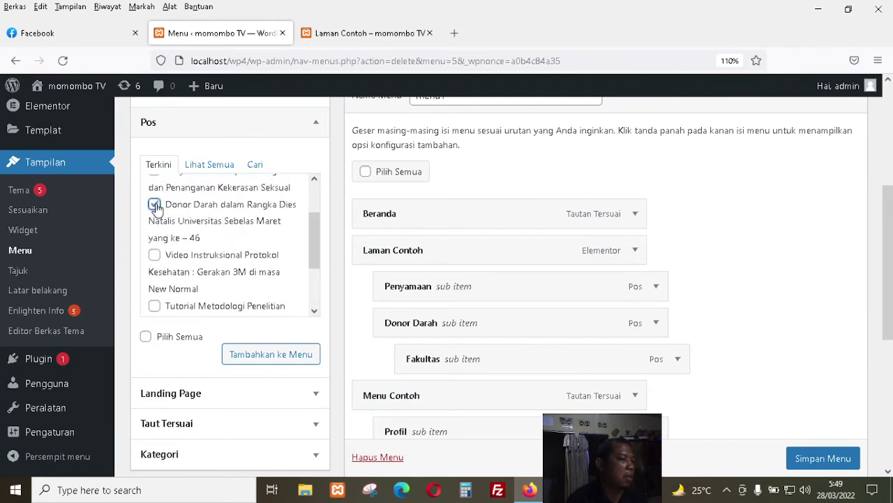
click(155, 205)
click(278, 355)
Step: Nest the newly added Donor Darah post one level below Event, above Pendaftaran, in the Menu Contoh branch
scroll(413, 358, down, 4)
scroll(413, 358, down, 2)
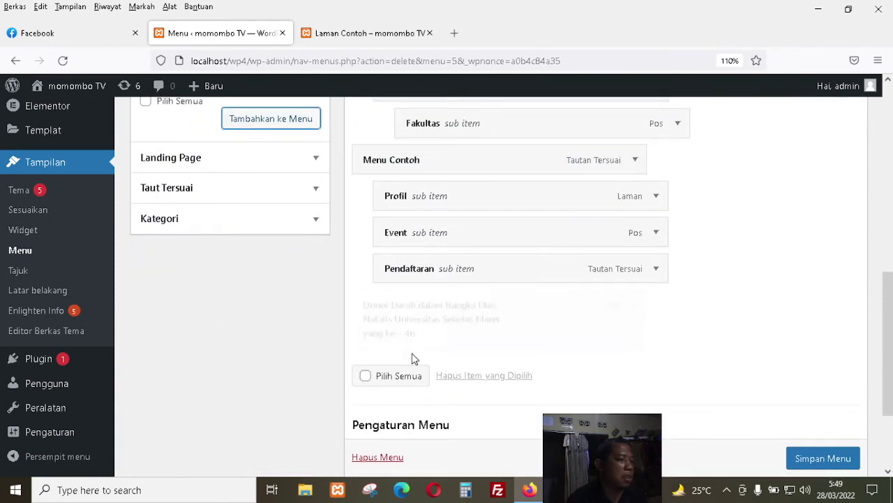
drag(376, 320, 413, 285)
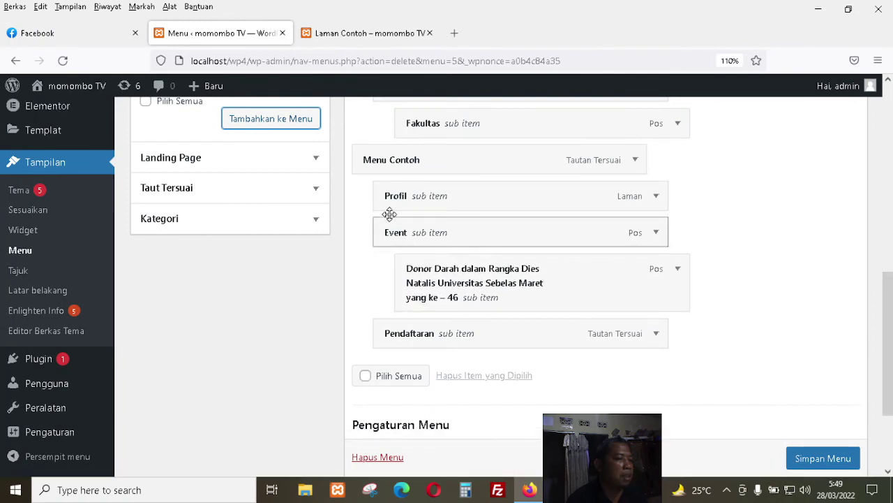
Step: Shorten the navigation label of the item nested under Event to Donor Darah and save menu1
click(680, 271)
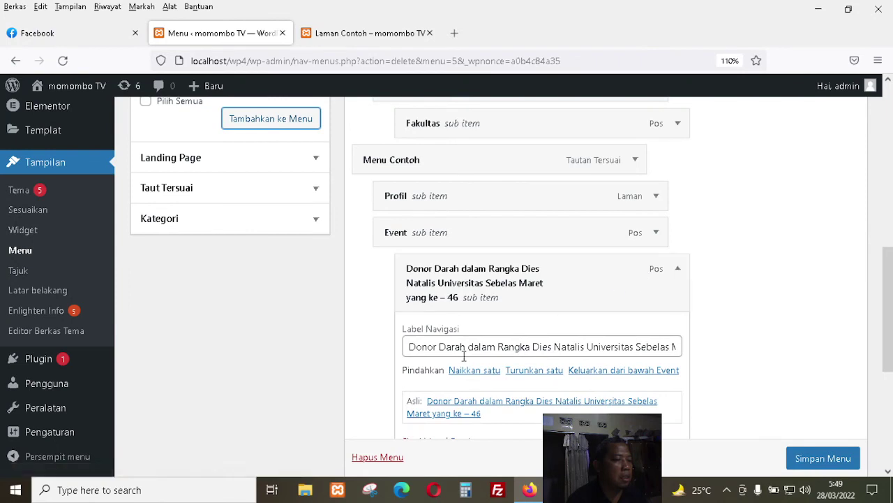
click(470, 346)
drag(470, 346, 714, 347)
key(BackSpace)
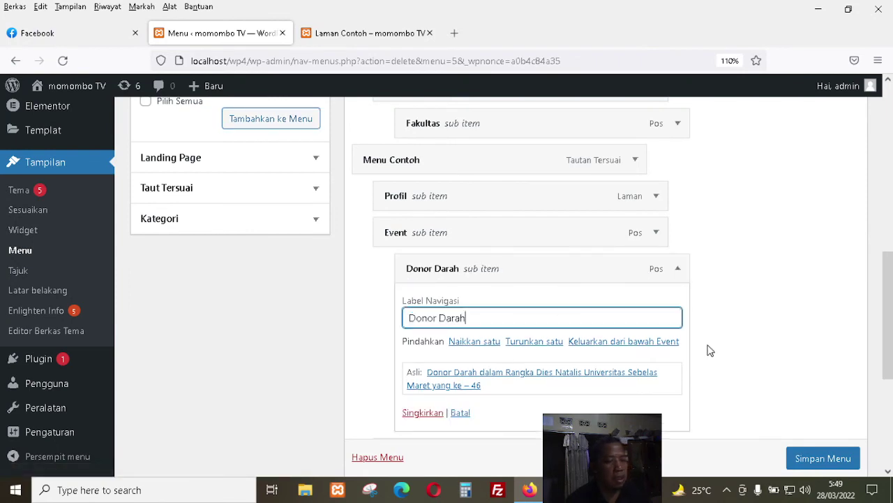
click(678, 274)
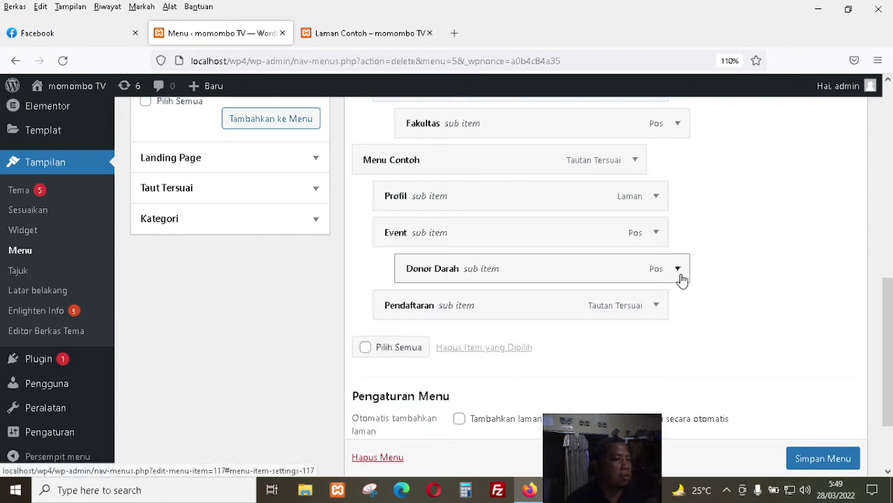
scroll(789, 458, down, 1)
click(814, 454)
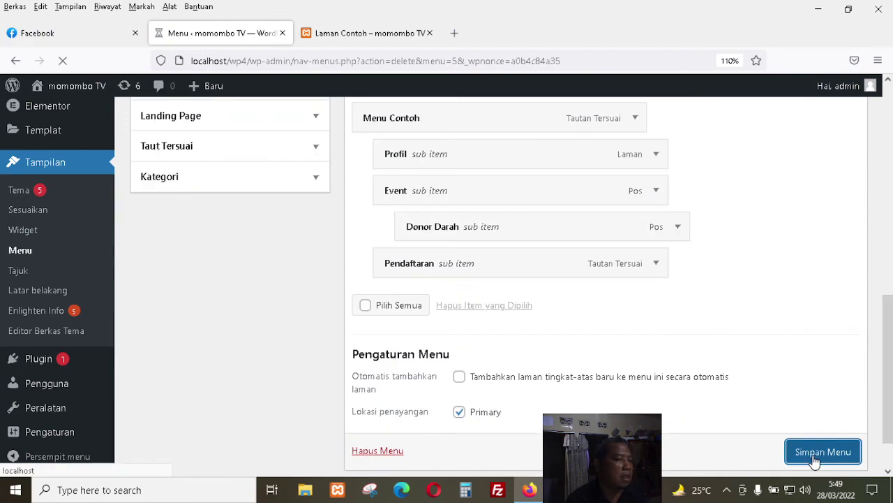
Step: Review the saved menu structure, reload the Laman Contoh page, and check the Menu Contoh dropdown with its Event submenu
scroll(528, 285, down, 10)
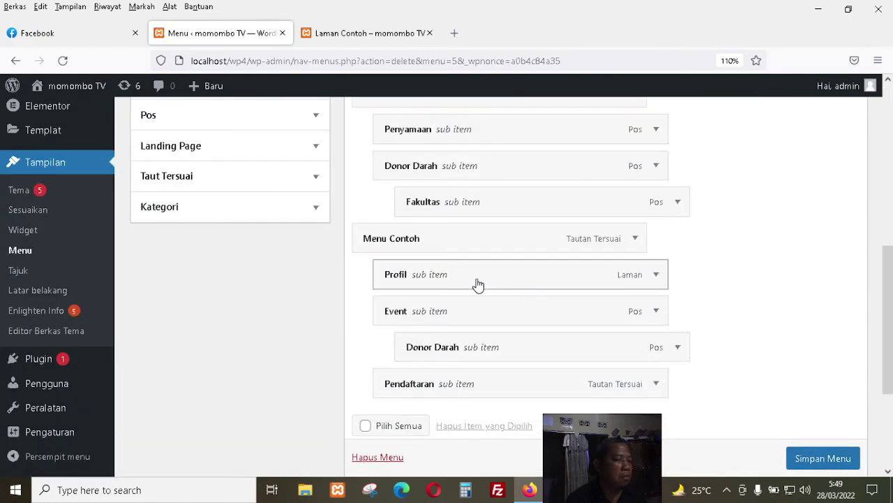
scroll(477, 284, down, 4)
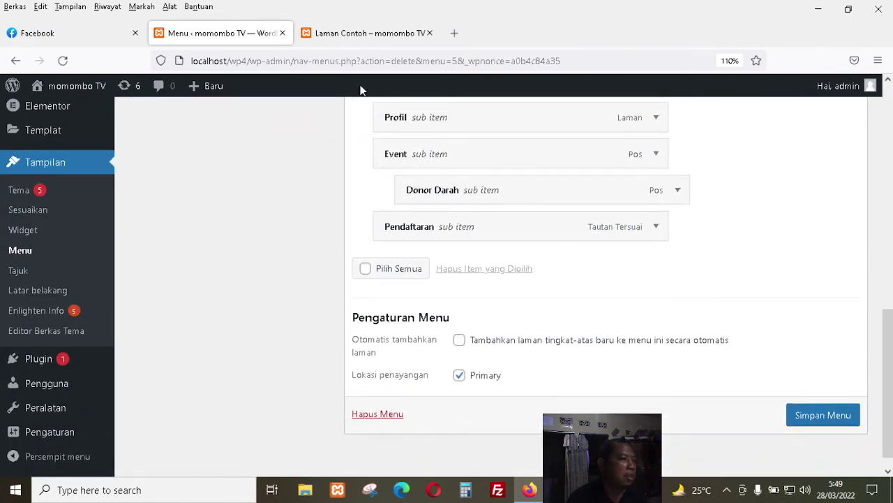
click(366, 34)
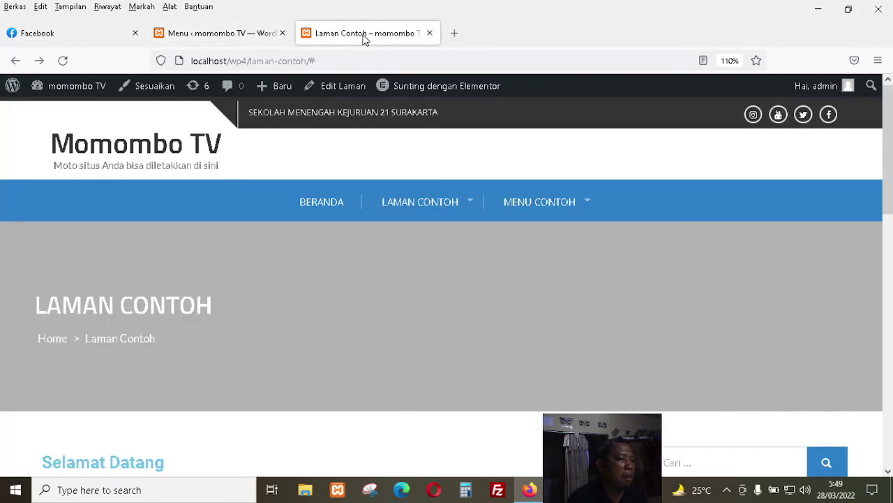
click(64, 62)
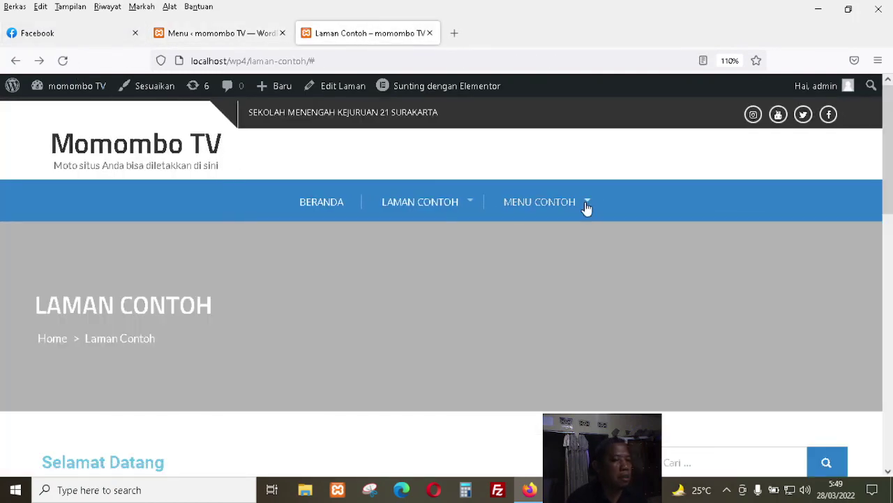
mouse_move(587, 206)
mouse_move(584, 265)
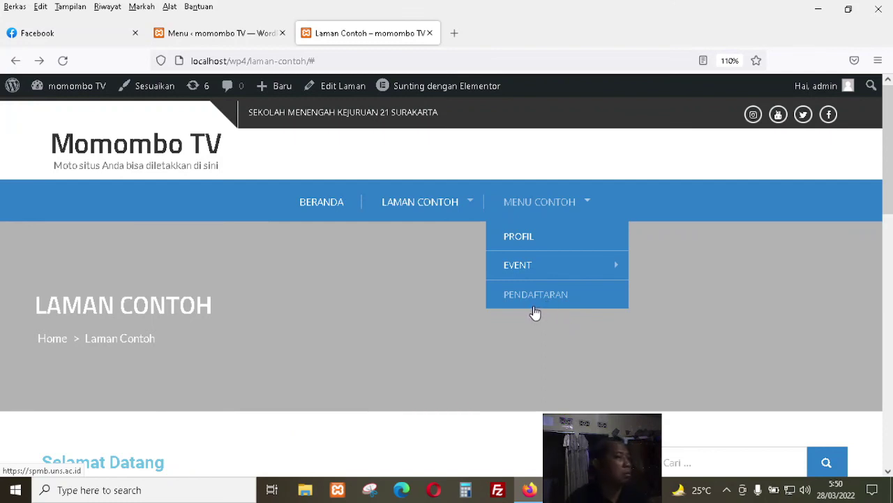
click(536, 314)
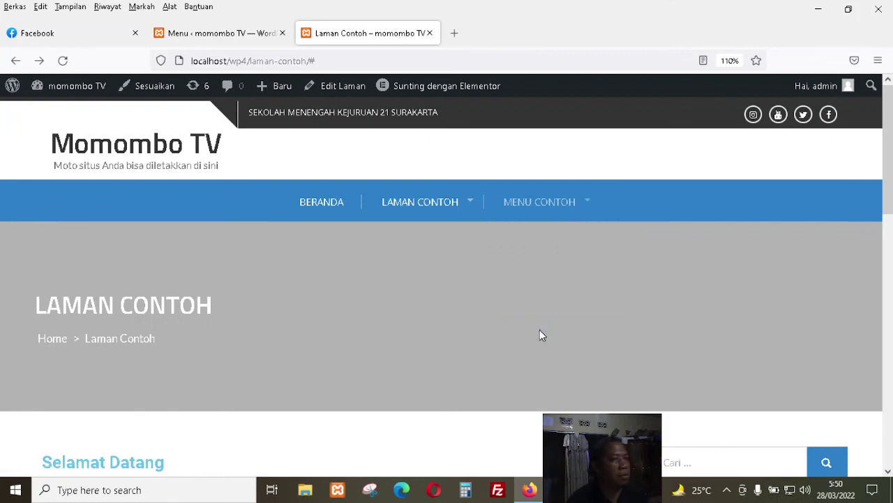